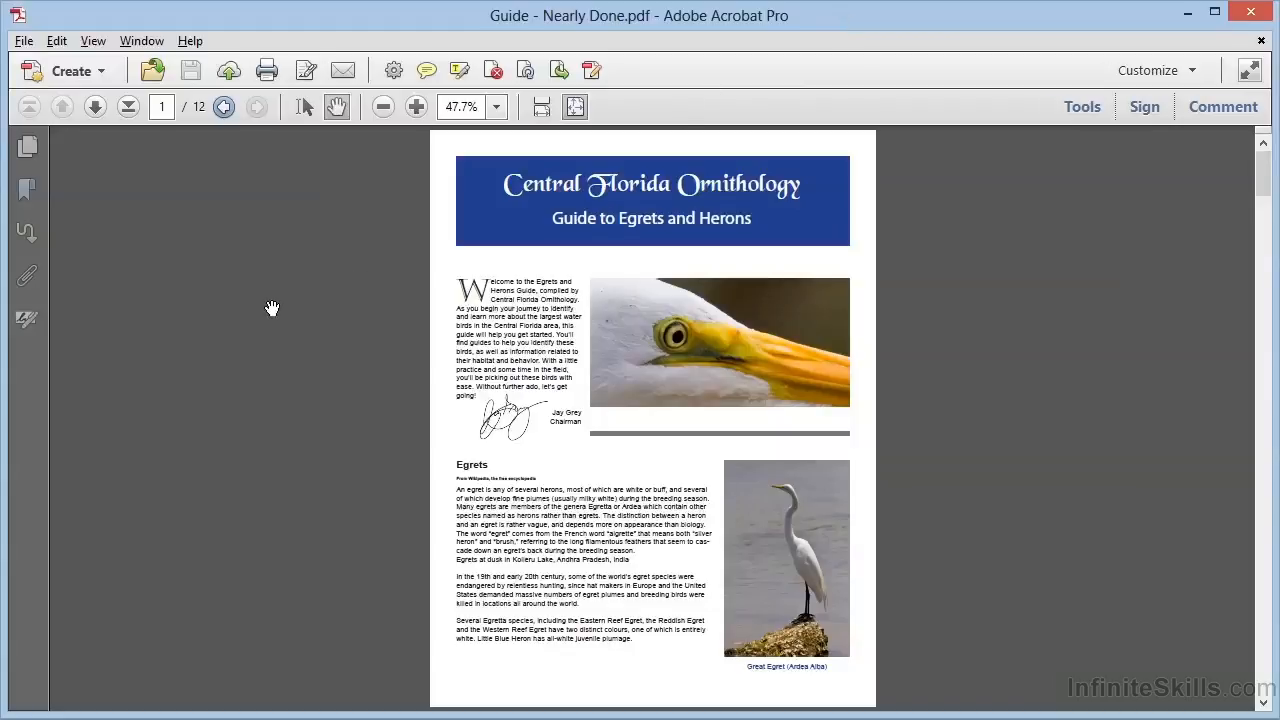
Step: Show the document's bookmarks, expand the Reddish Egret bookmark and go to its page
click(34, 194)
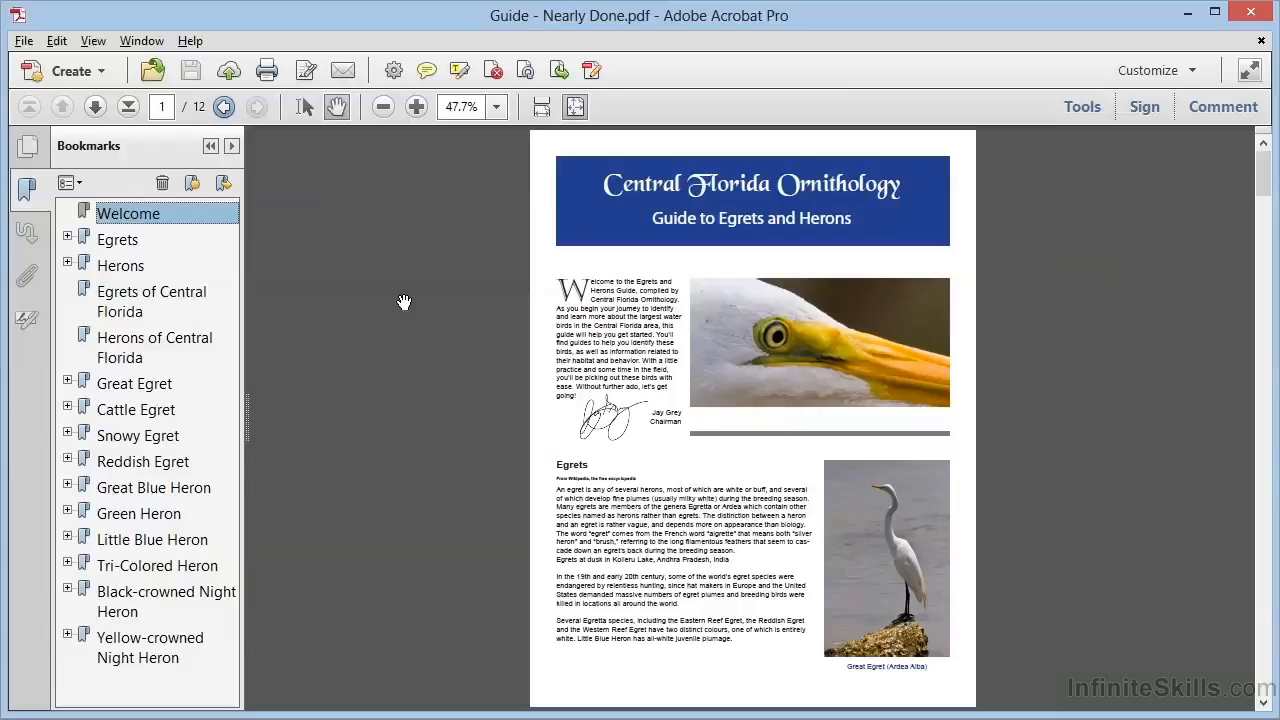
click(67, 461)
scroll(165, 345, down, 3)
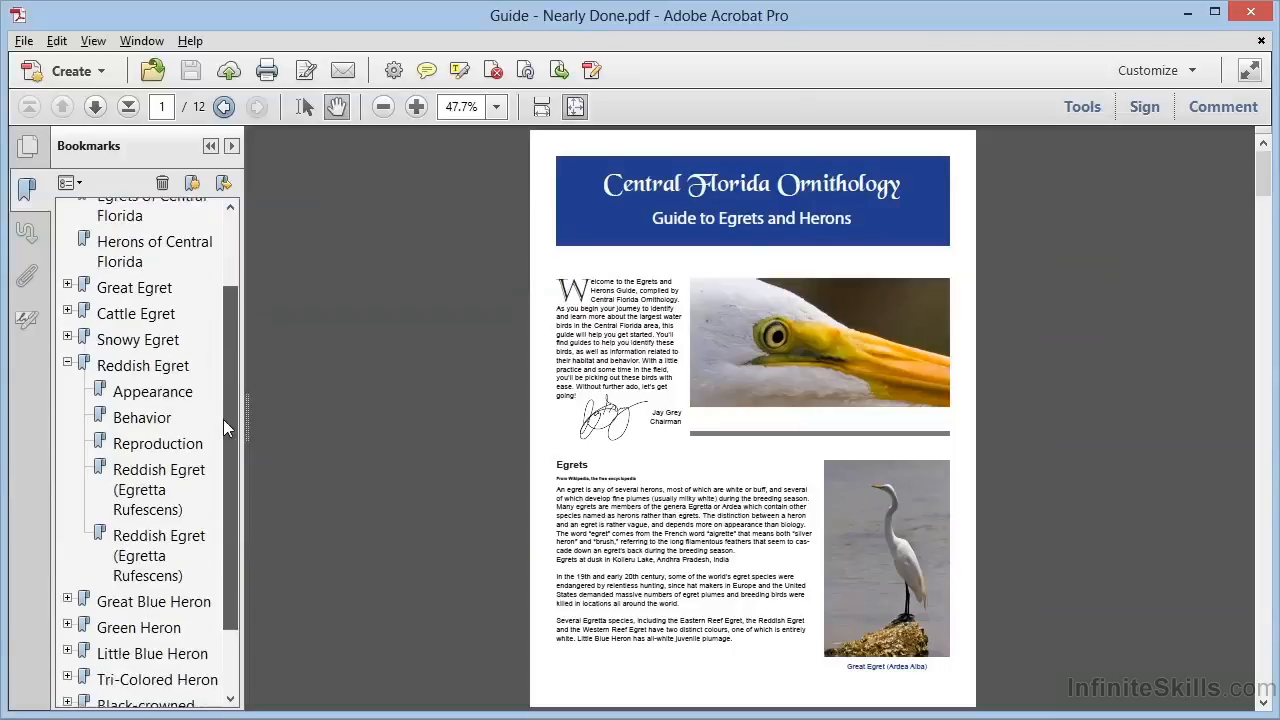
click(166, 342)
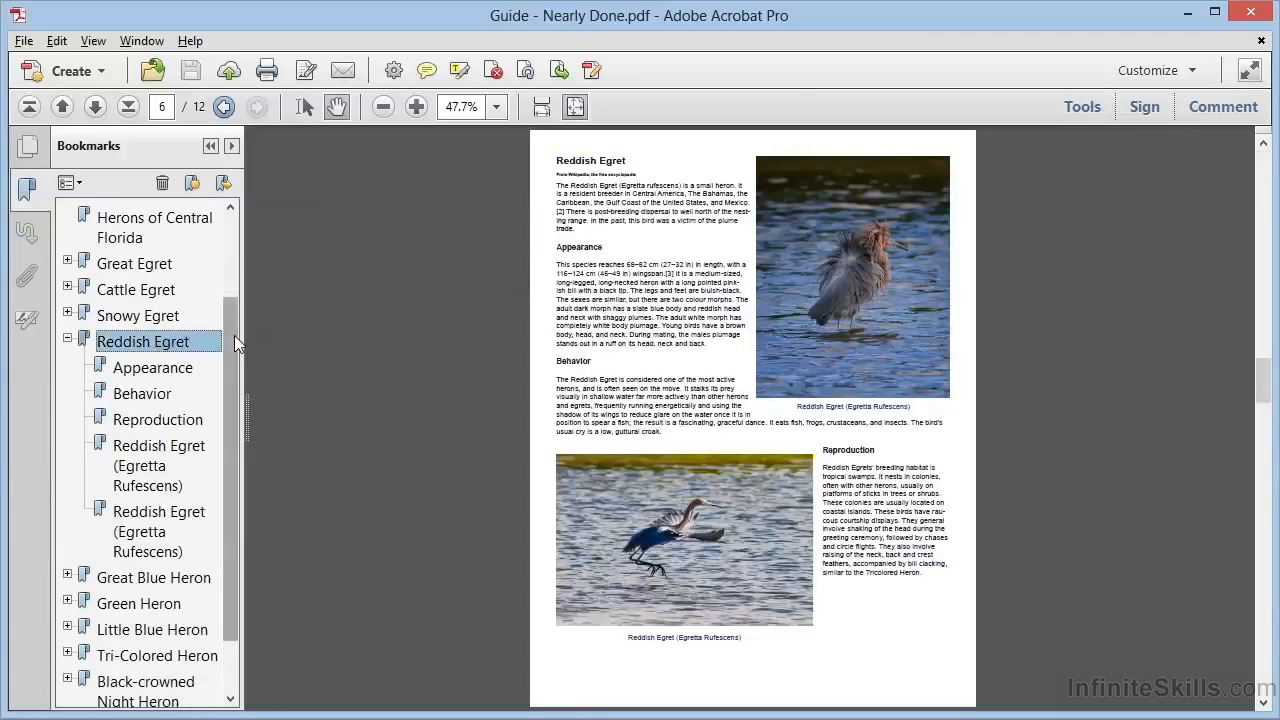
scroll(229, 385, down, 2)
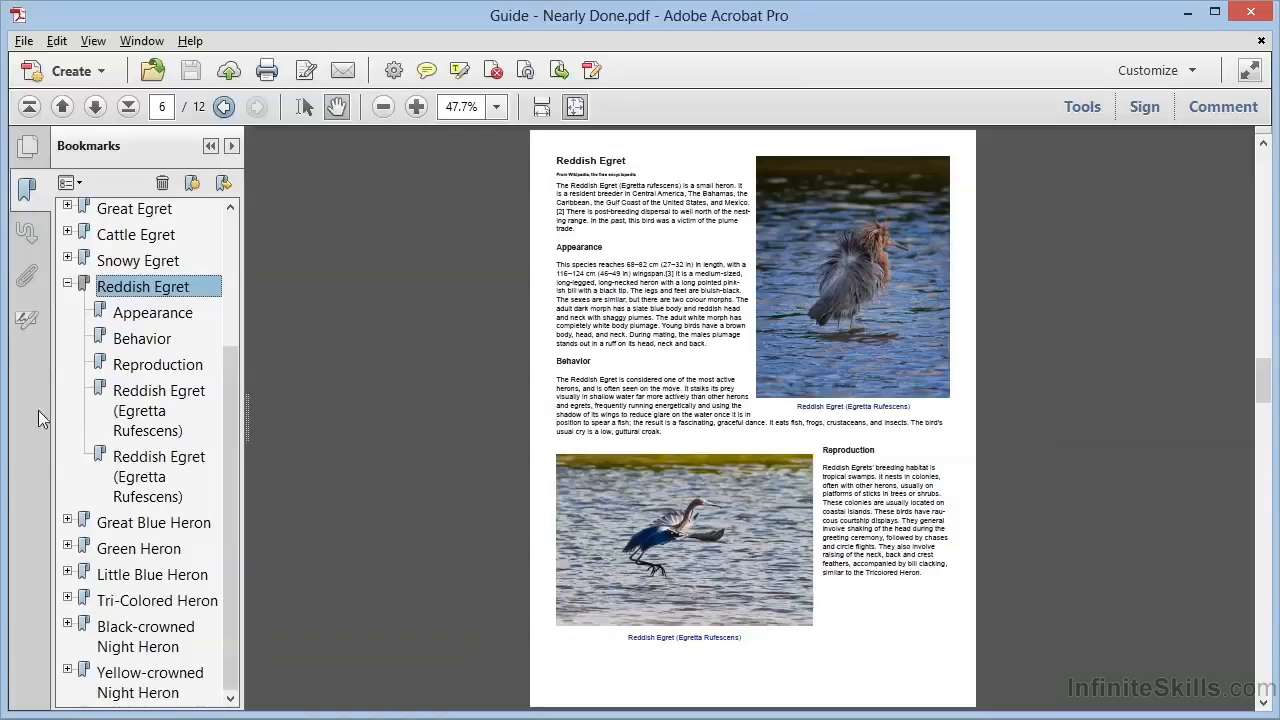
Step: Set the first "Reddish Egret (Egretta Rufescens)" sub-bookmark to blue text in the Plain style
right_click(128, 404)
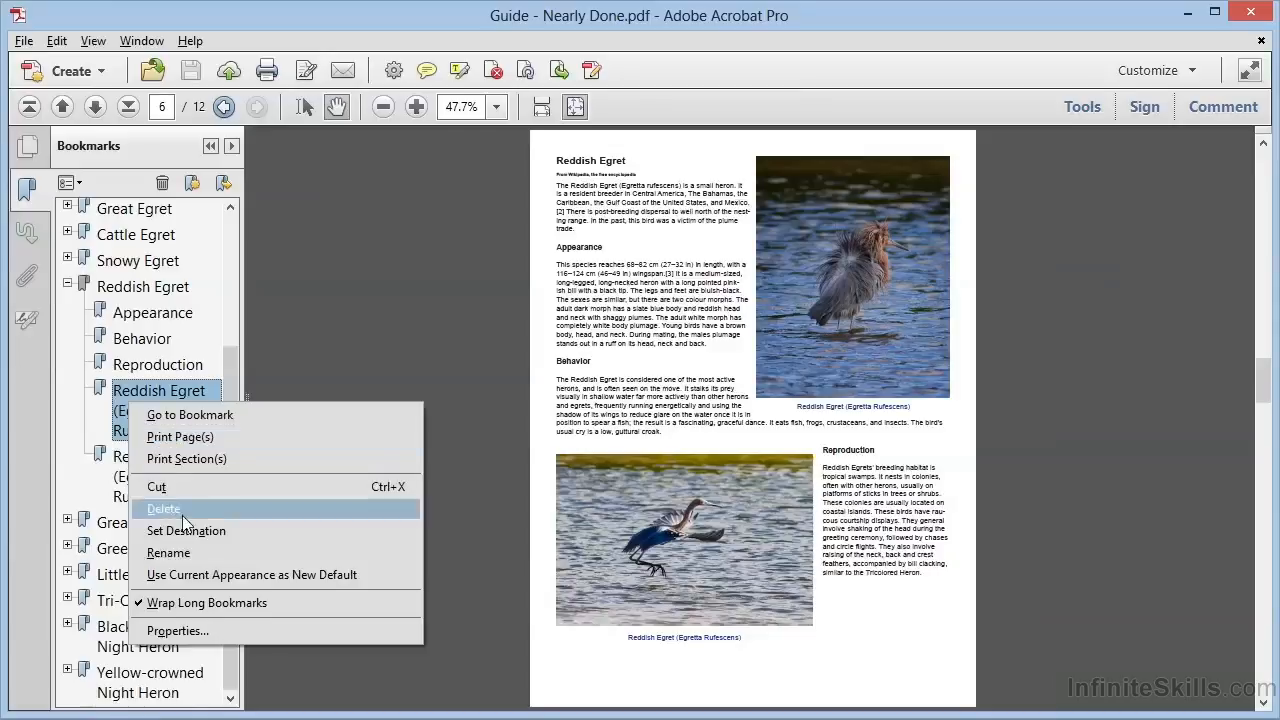
click(205, 630)
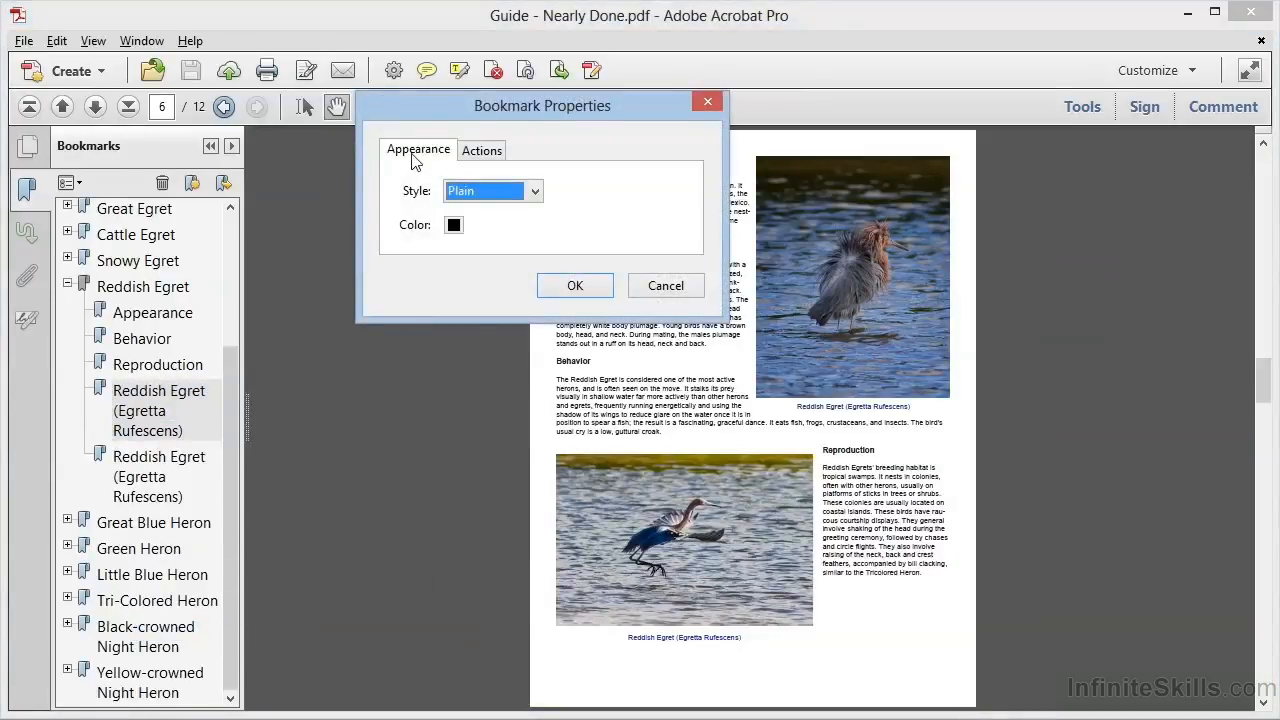
click(533, 193)
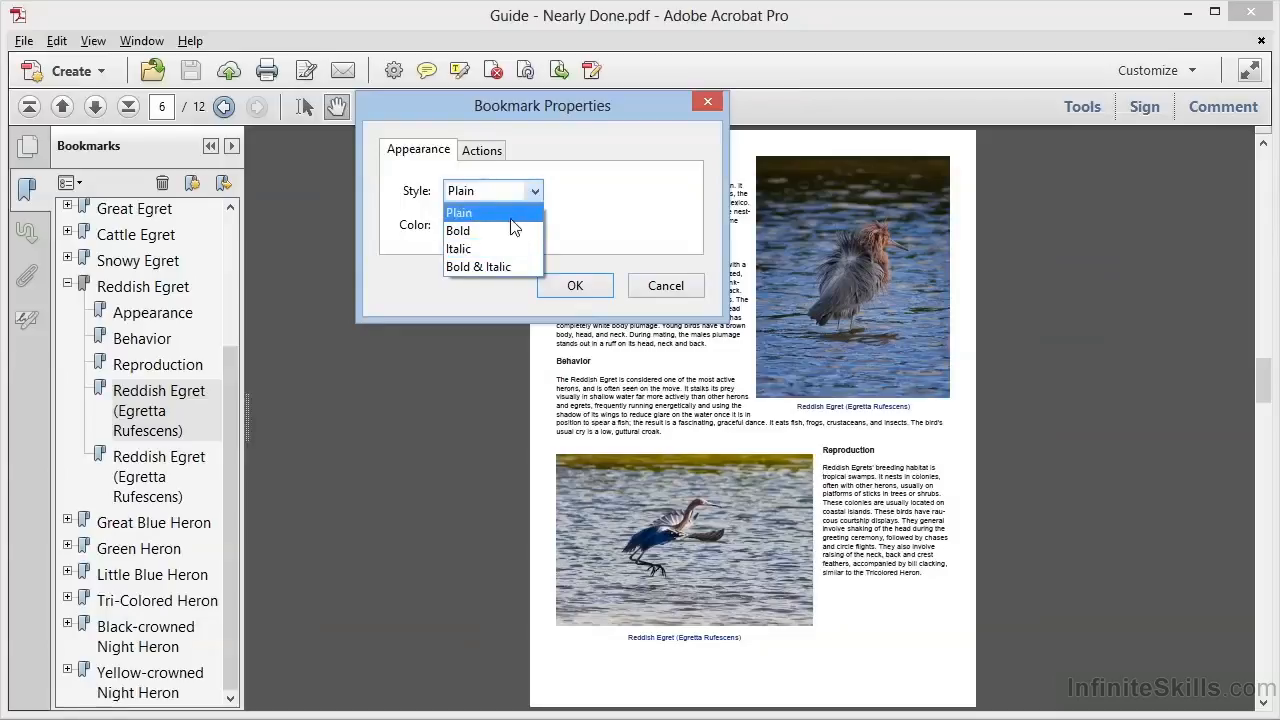
click(511, 212)
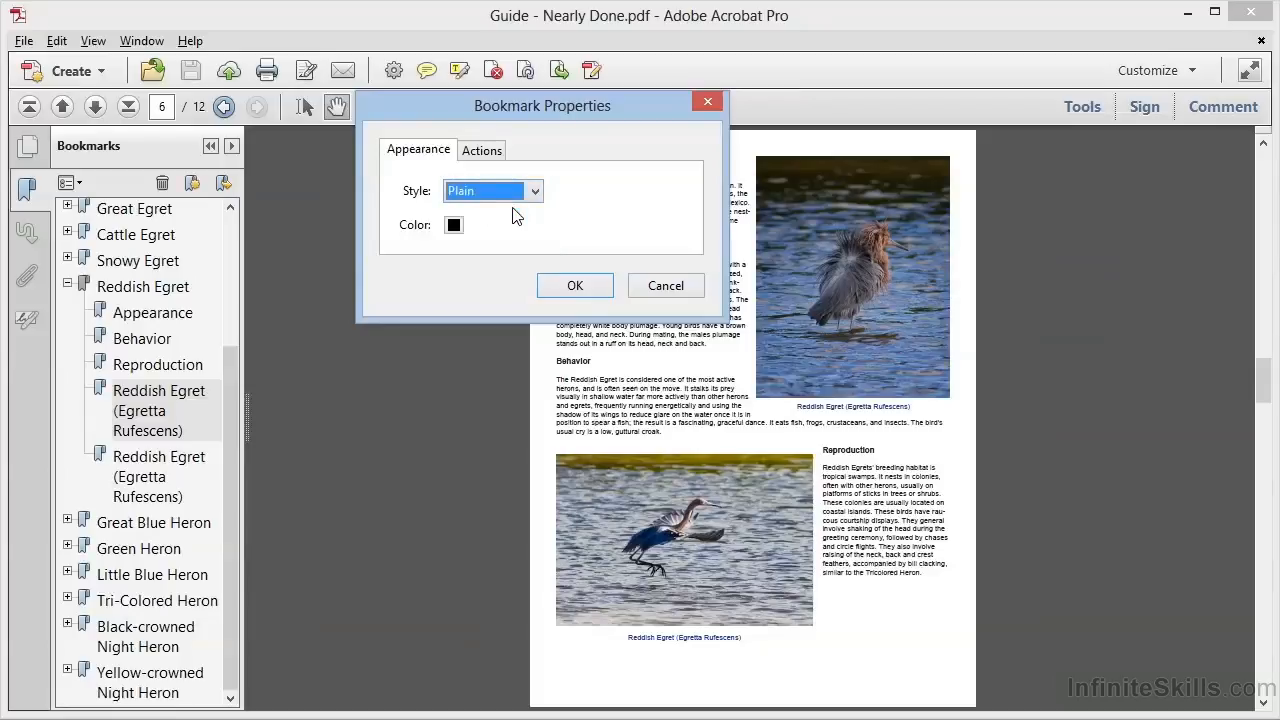
click(454, 226)
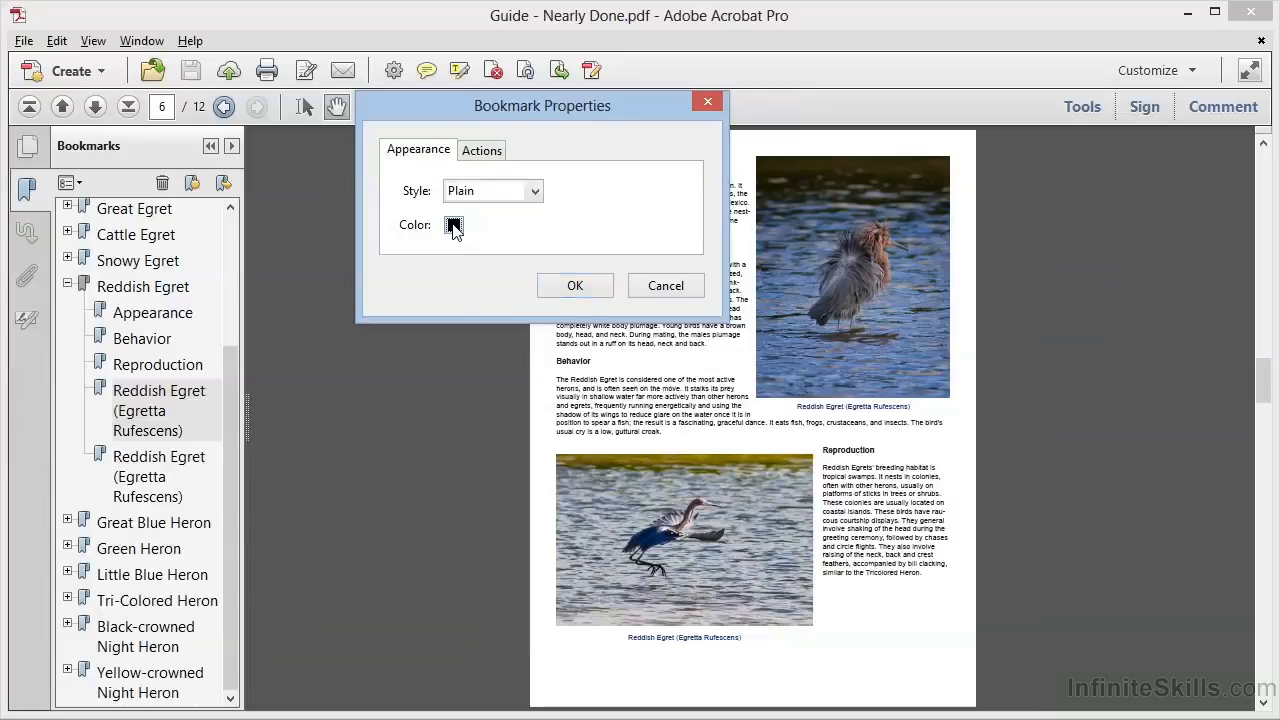
click(545, 265)
click(574, 286)
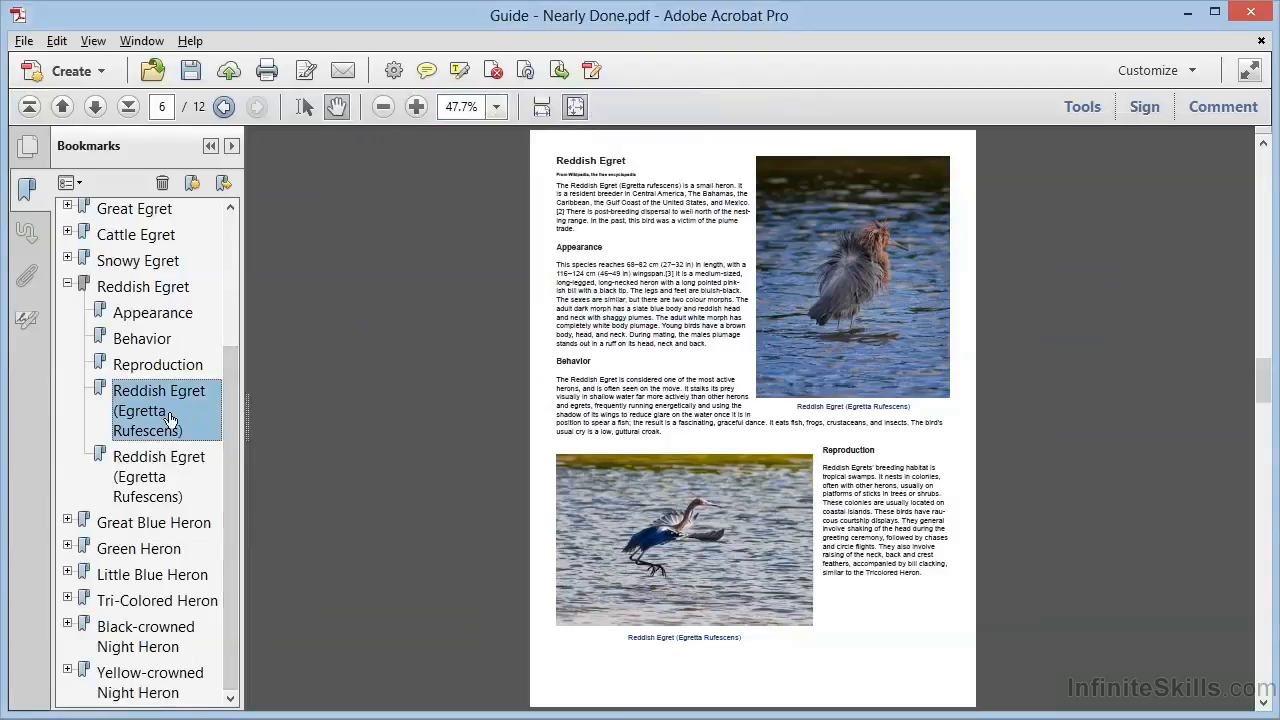
click(147, 292)
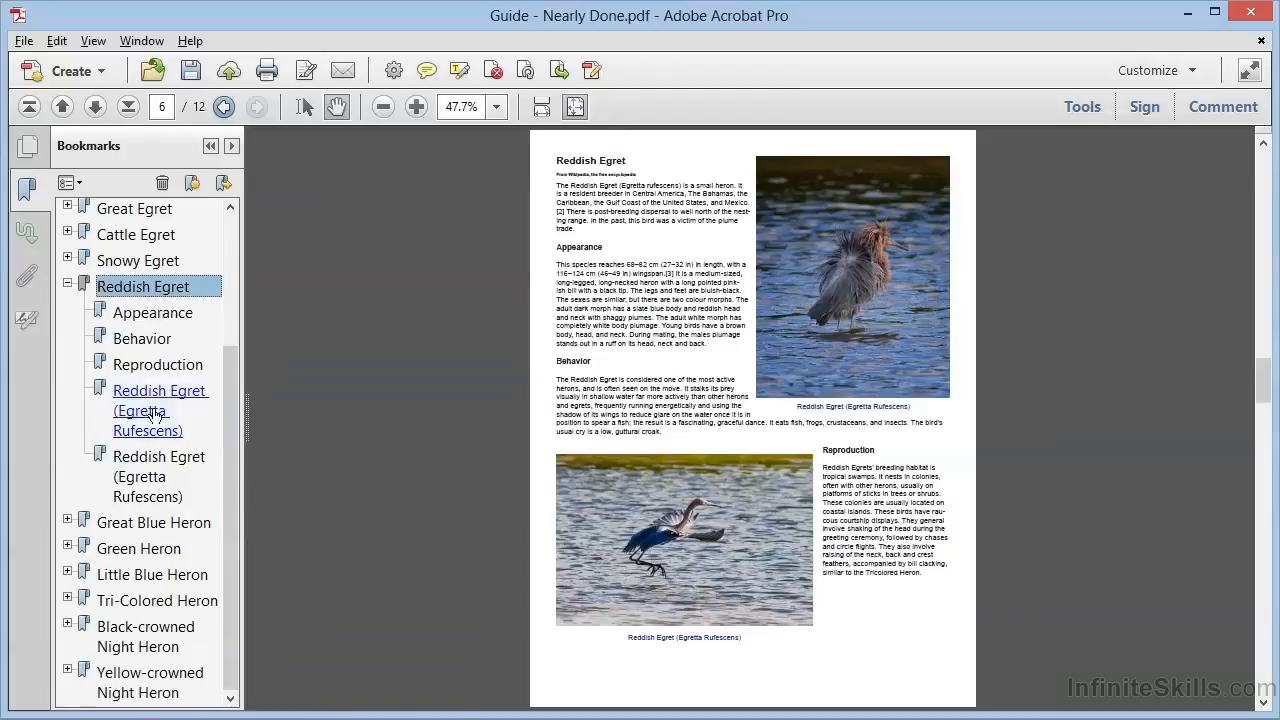
Step: Change the colour of the second "Reddish Egret (Egretta Rufescens)" sub-bookmark to blue
right_click(158, 470)
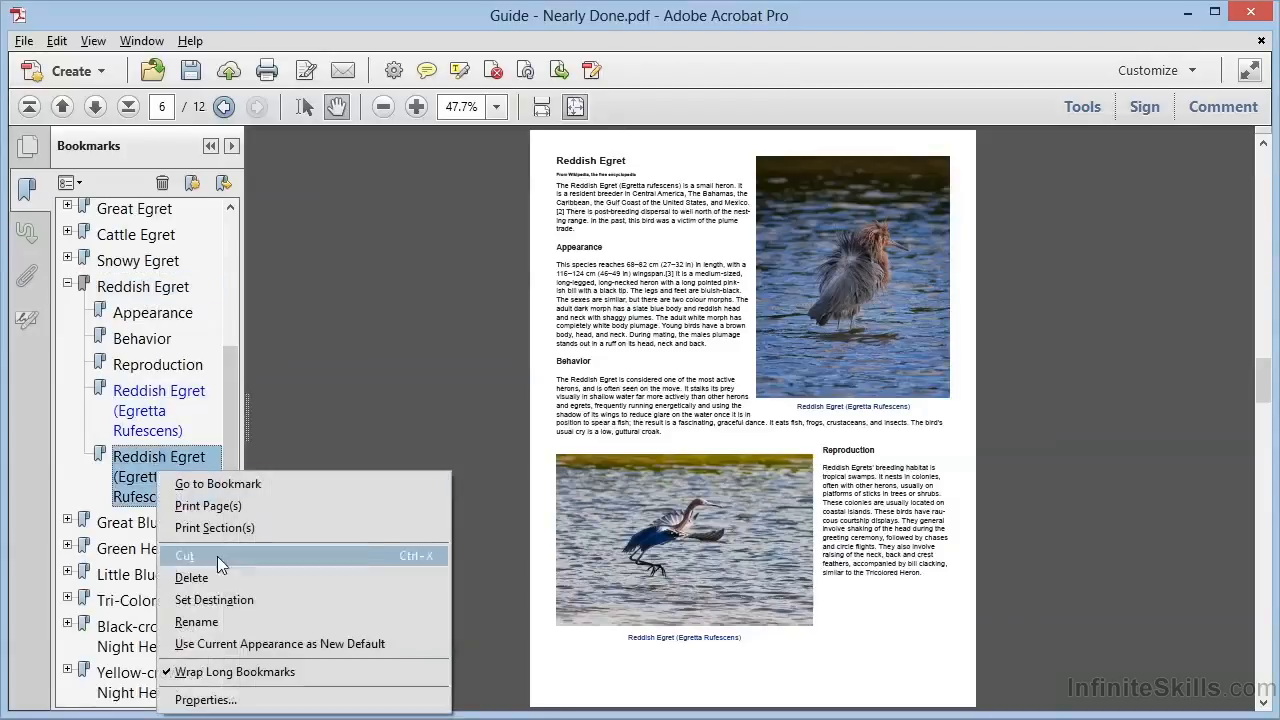
click(229, 700)
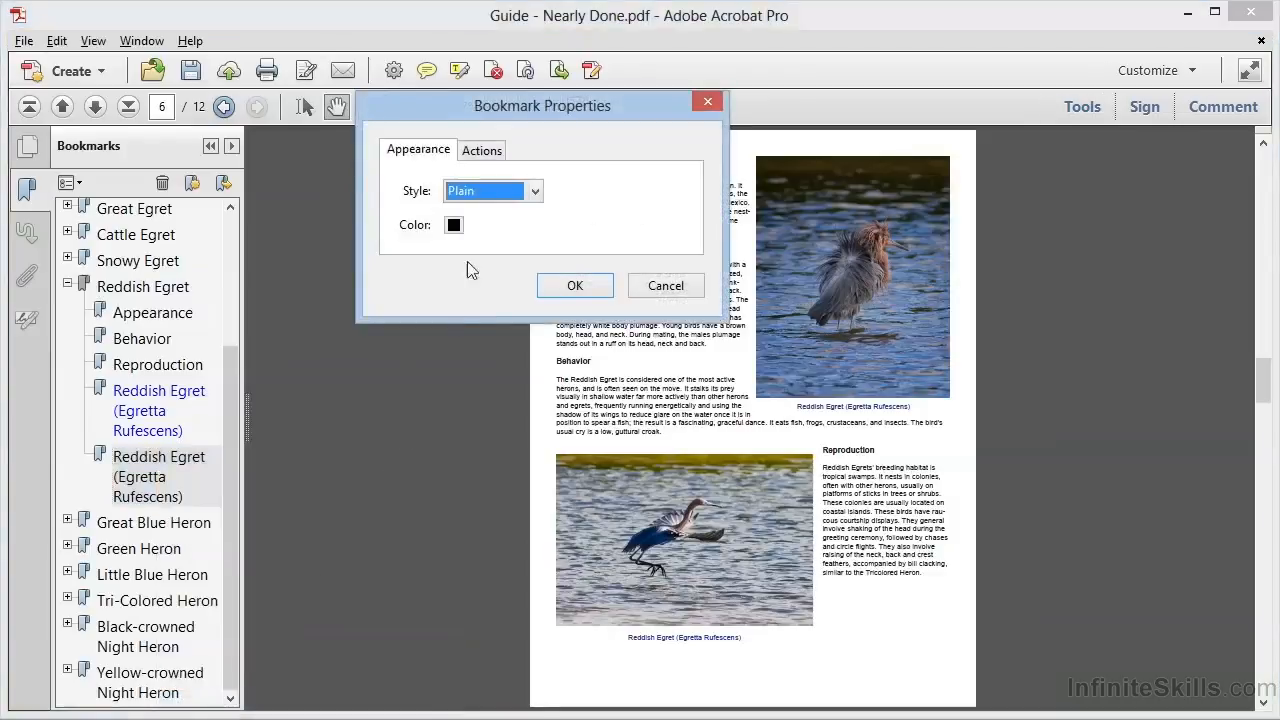
click(453, 225)
click(542, 262)
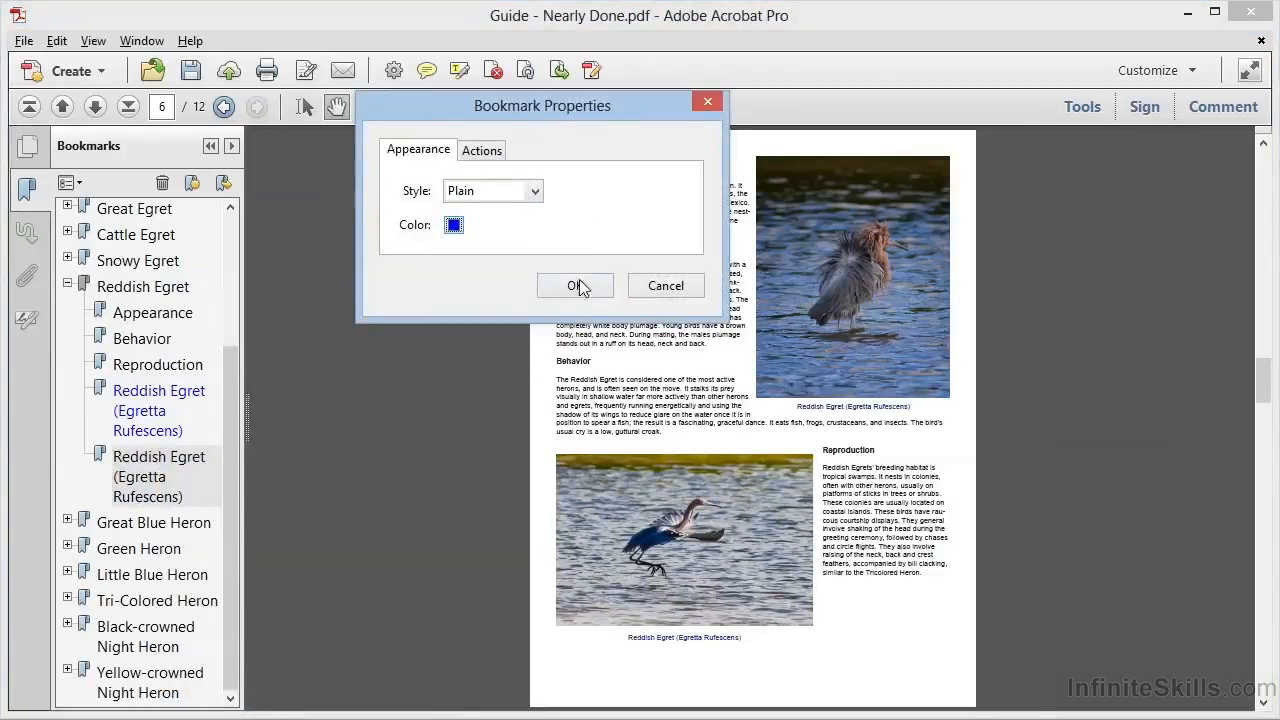
click(579, 285)
click(160, 289)
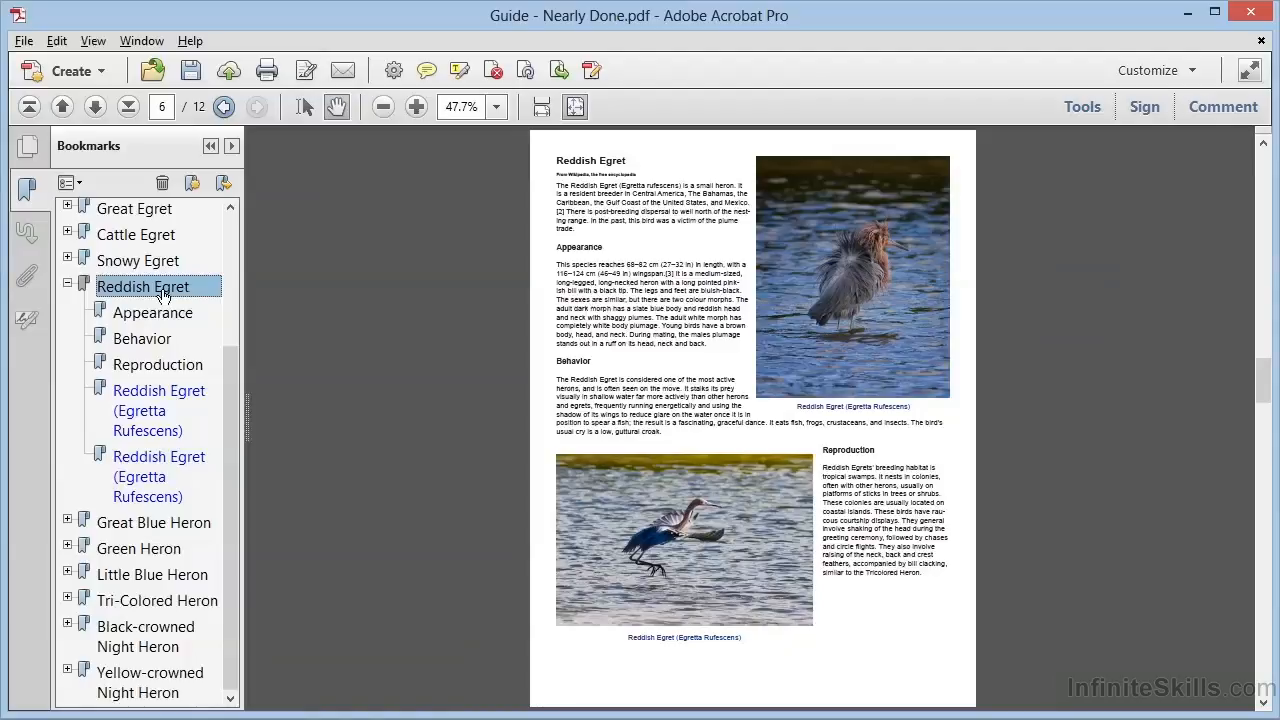
Step: Expand the Snowy Egret bookmark and change its "Snowy Egret (Egretta thula)" sub-bookmark to blue
click(67, 257)
right_click(143, 417)
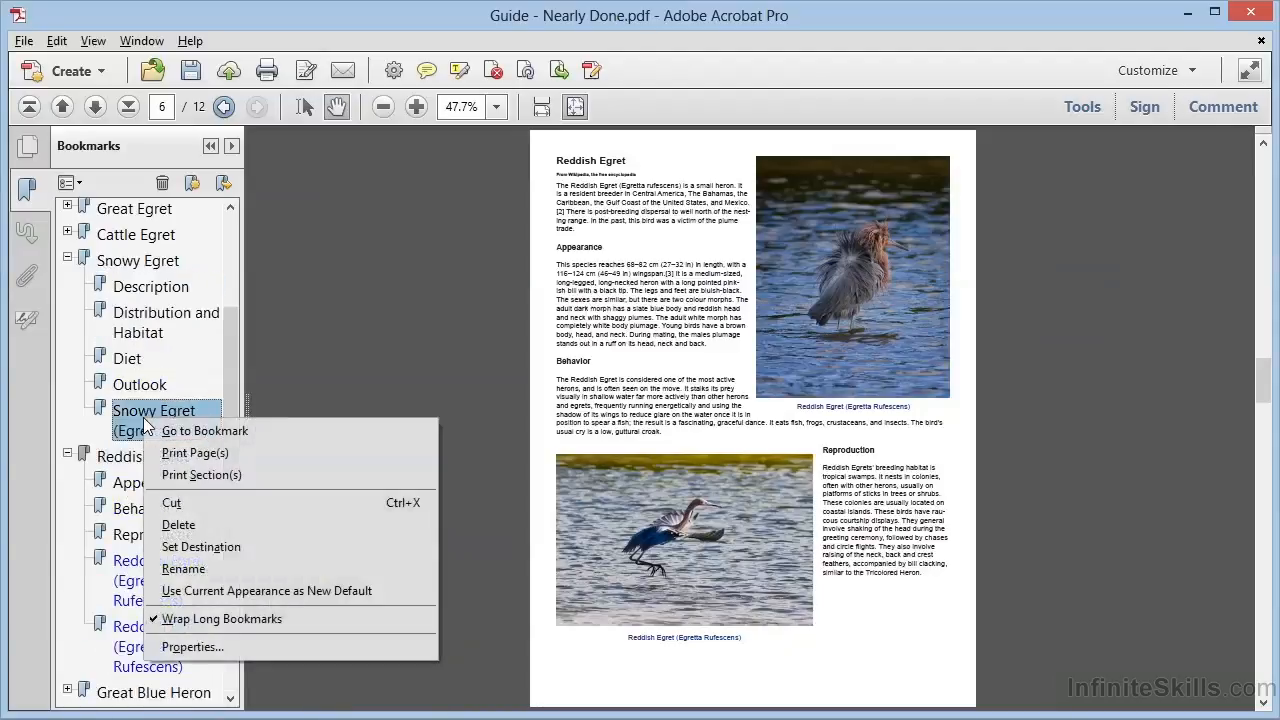
click(195, 647)
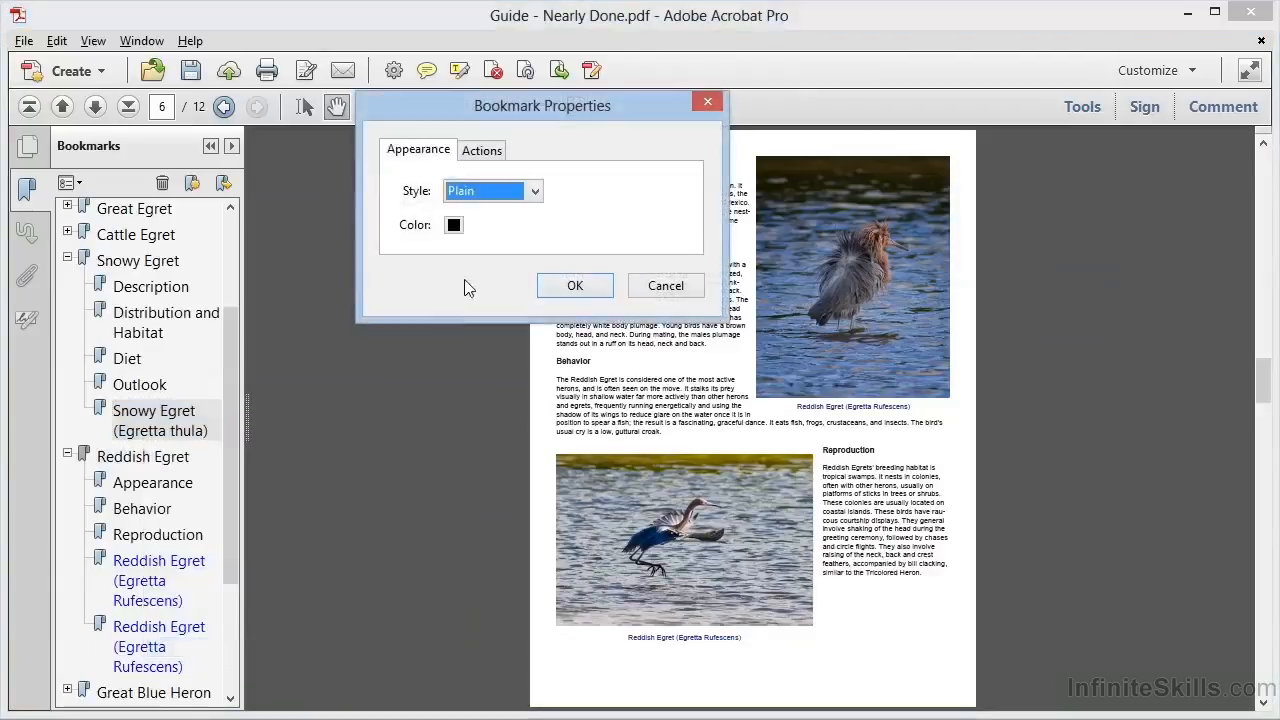
click(453, 226)
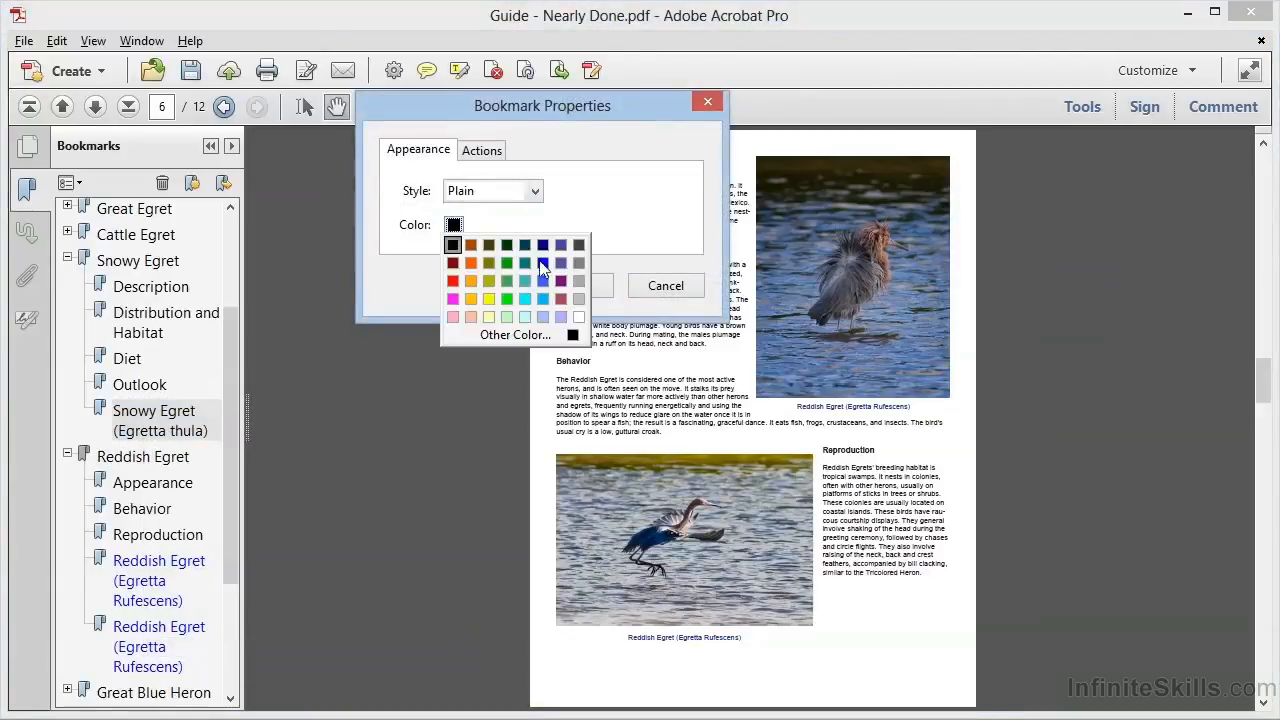
click(542, 263)
click(578, 287)
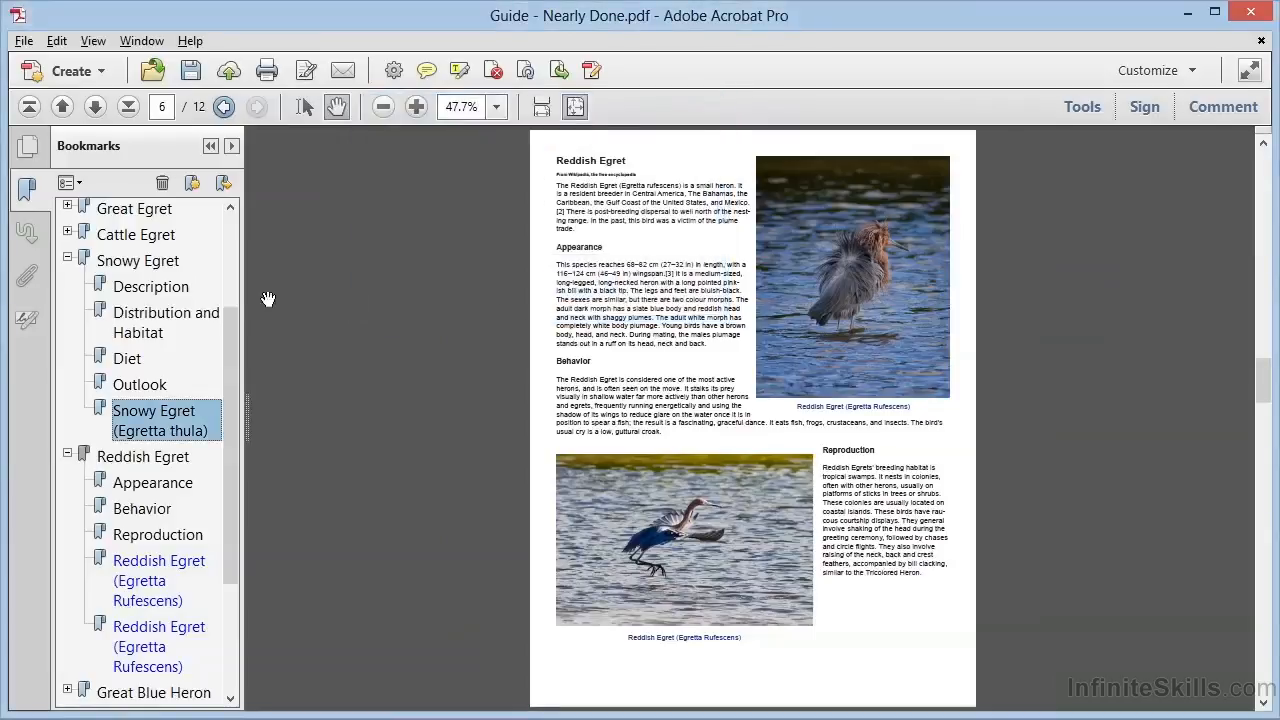
click(172, 262)
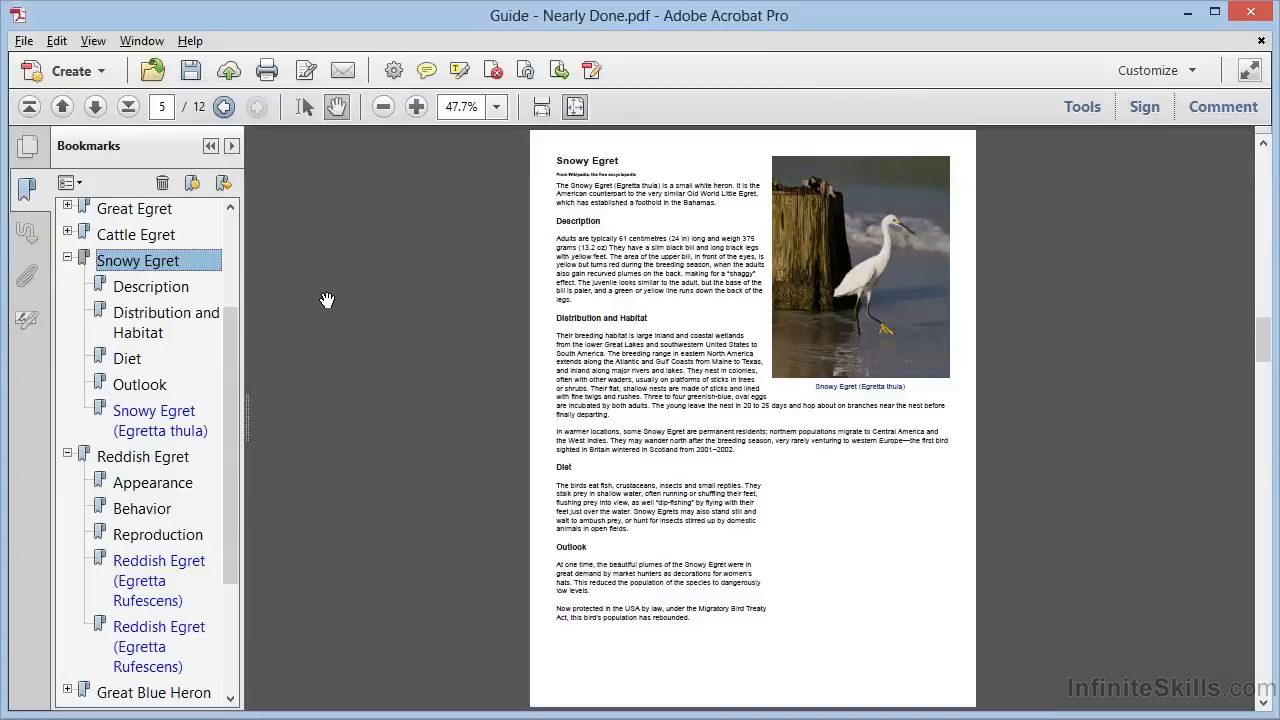
Step: Add a new bookmark named "Search This Document" directly below the Welcome bookmark
scroll(160, 285, up, 3)
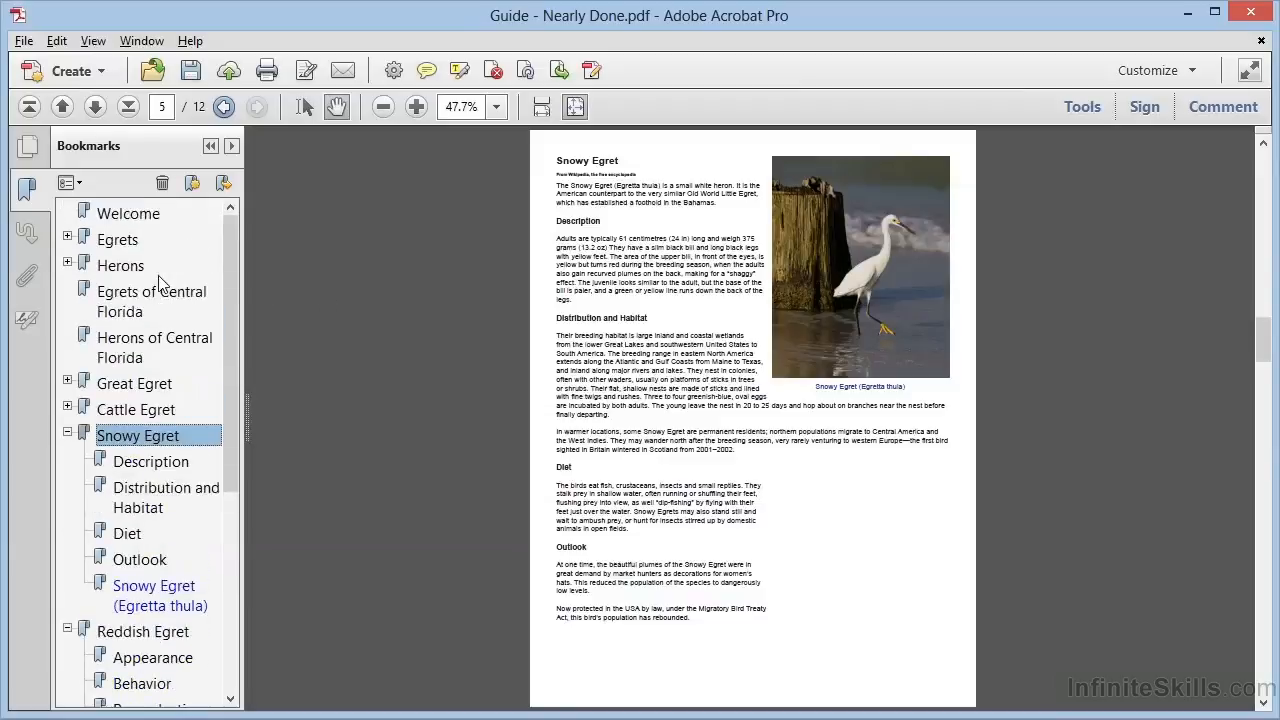
click(140, 214)
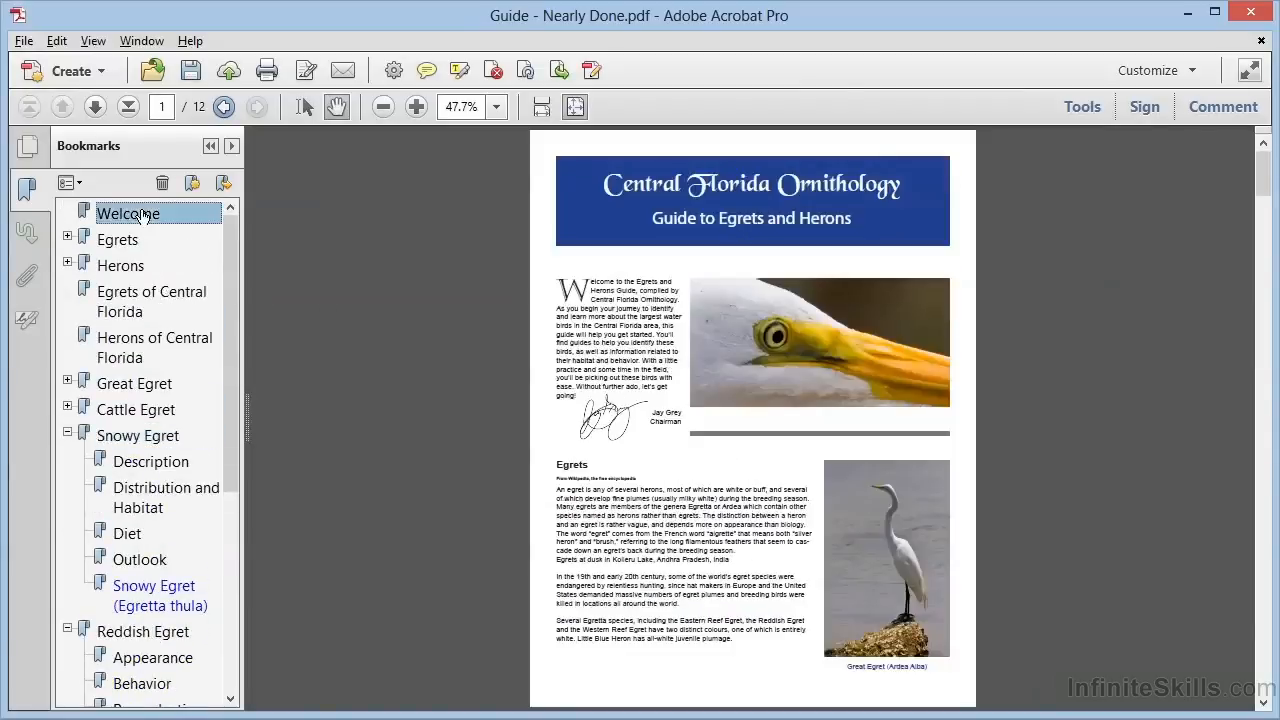
click(191, 185)
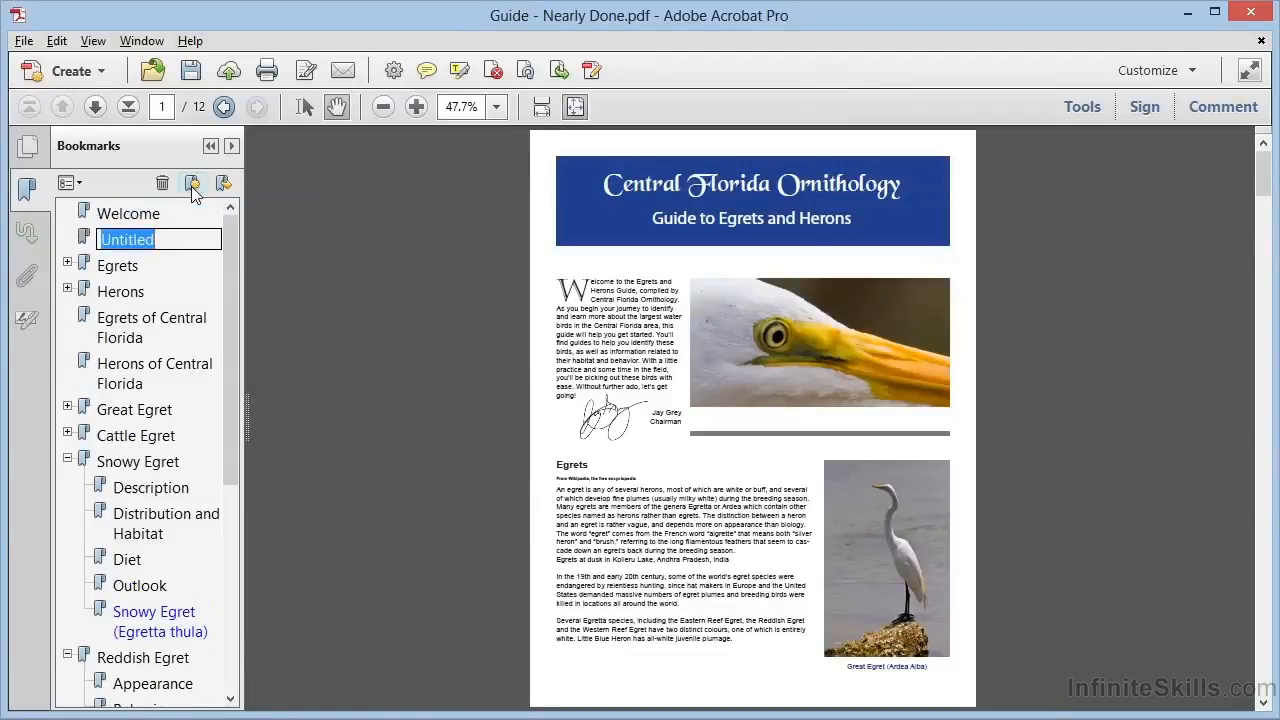
text(Search This Document)
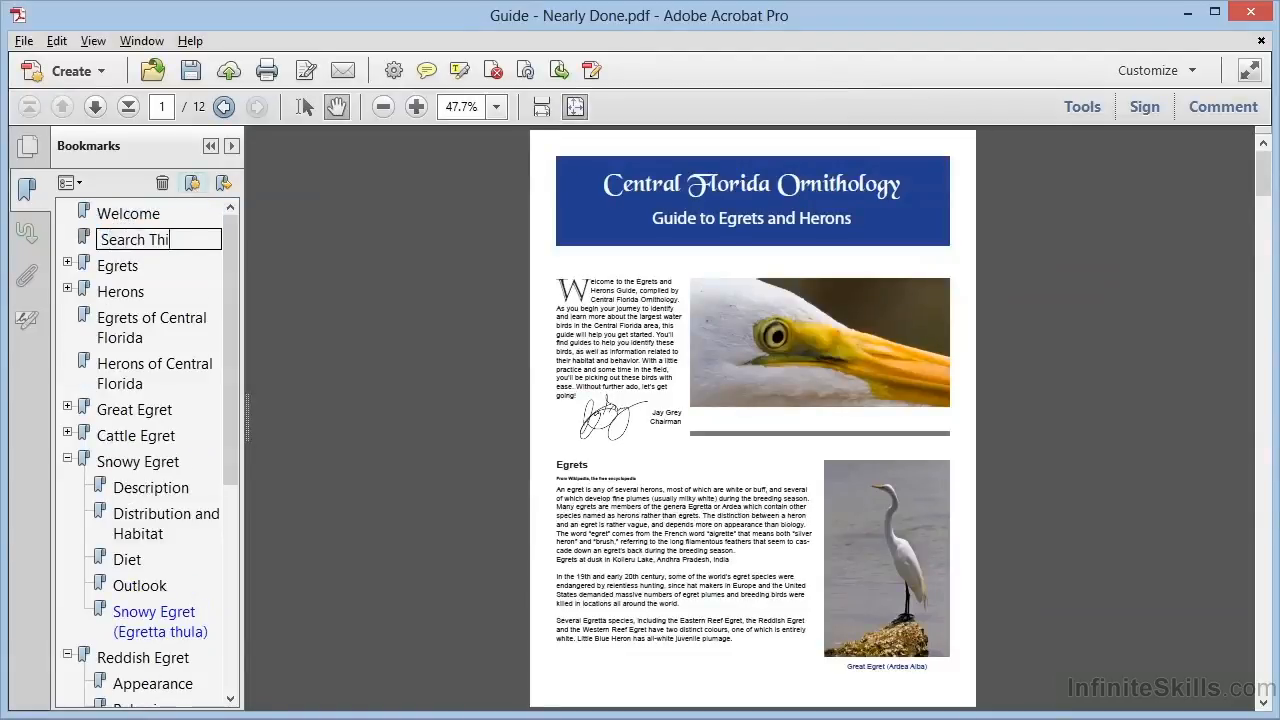
key(Return)
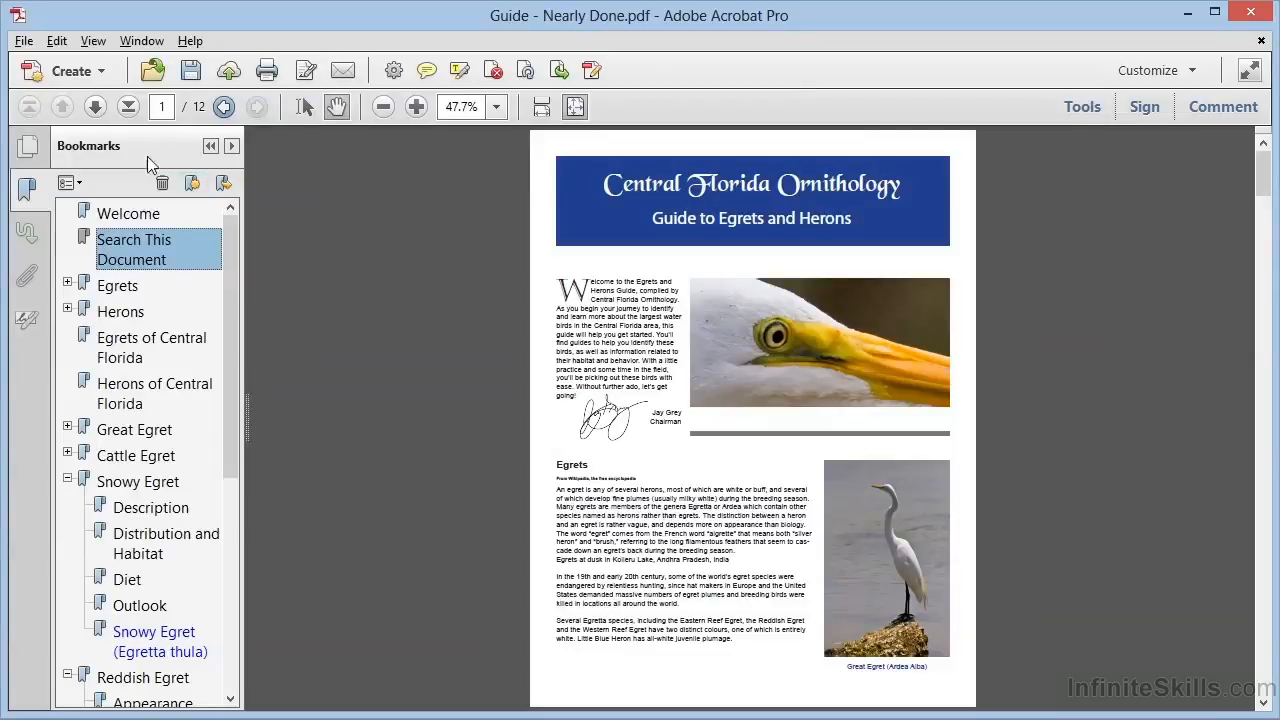
Step: Try out the Search This Document bookmark and delete its "Go to a page in this document" action
click(132, 213)
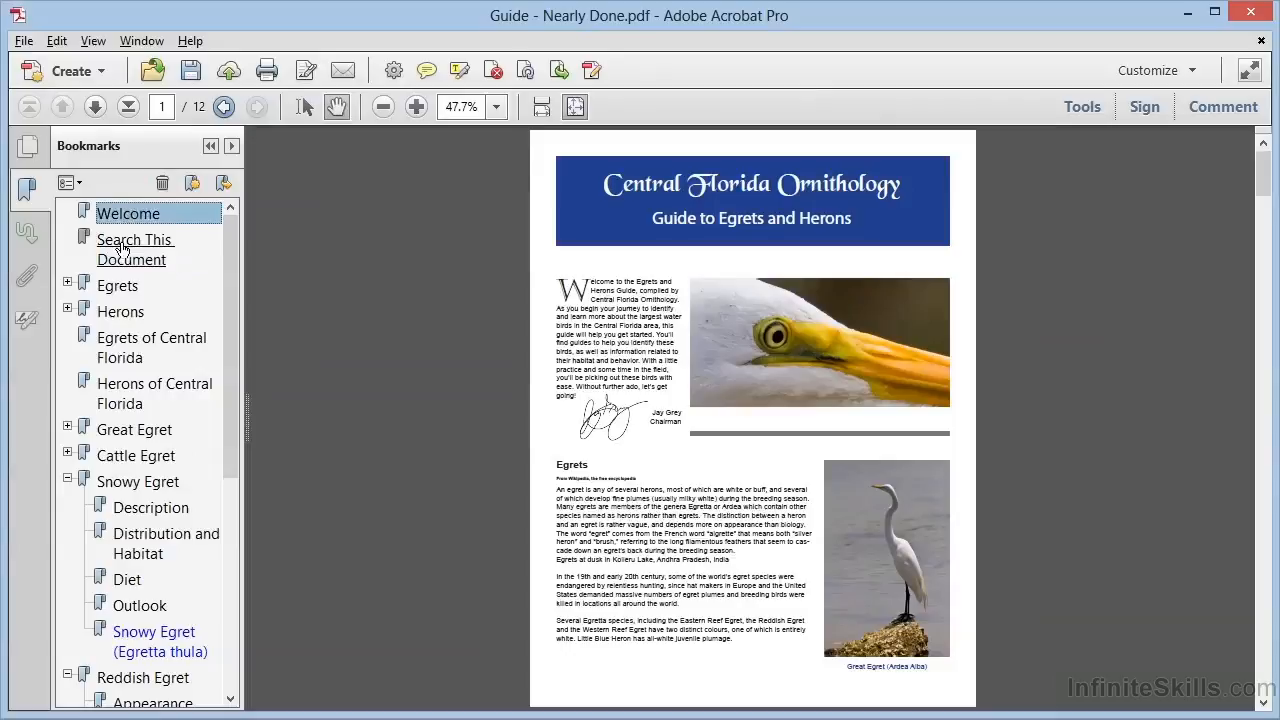
click(122, 248)
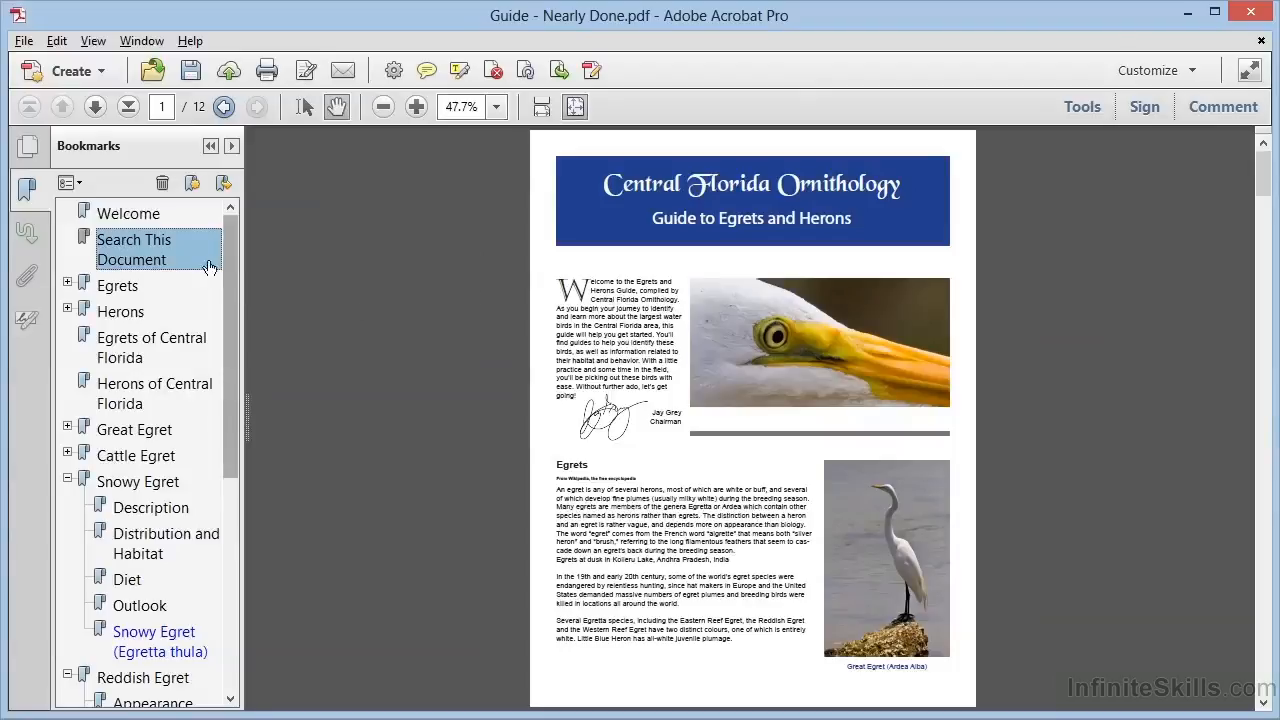
right_click(154, 250)
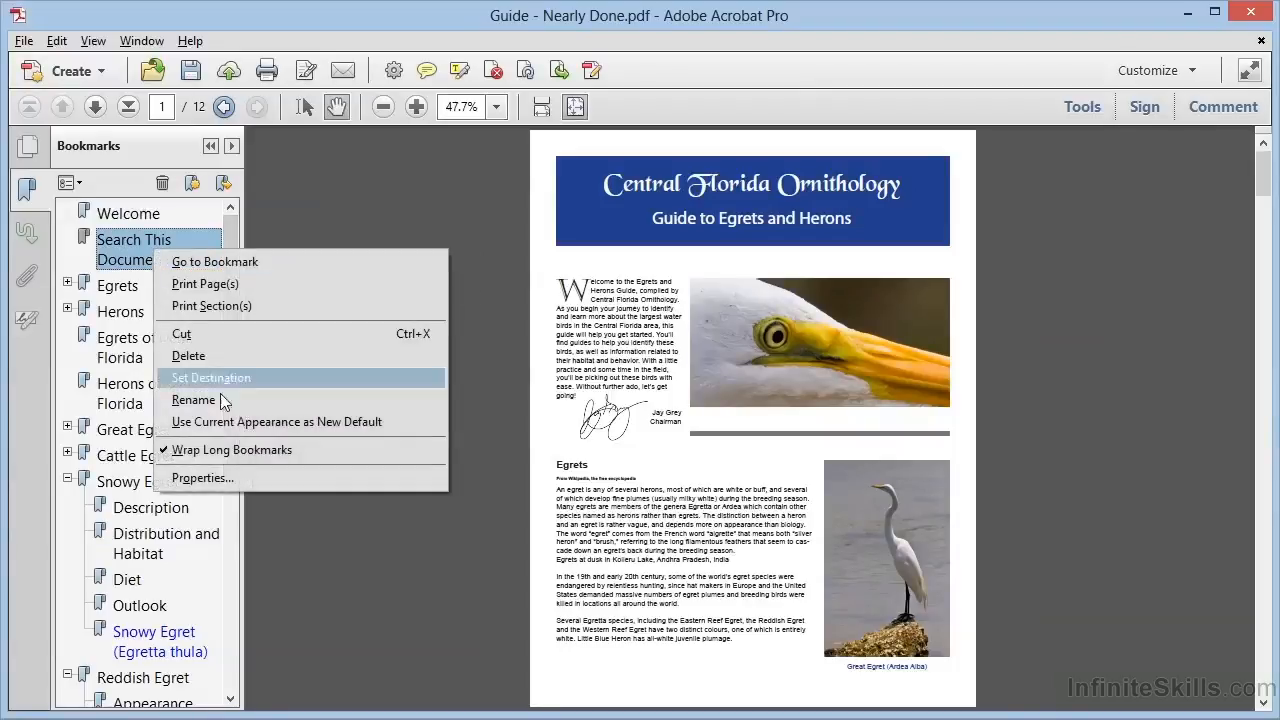
click(233, 478)
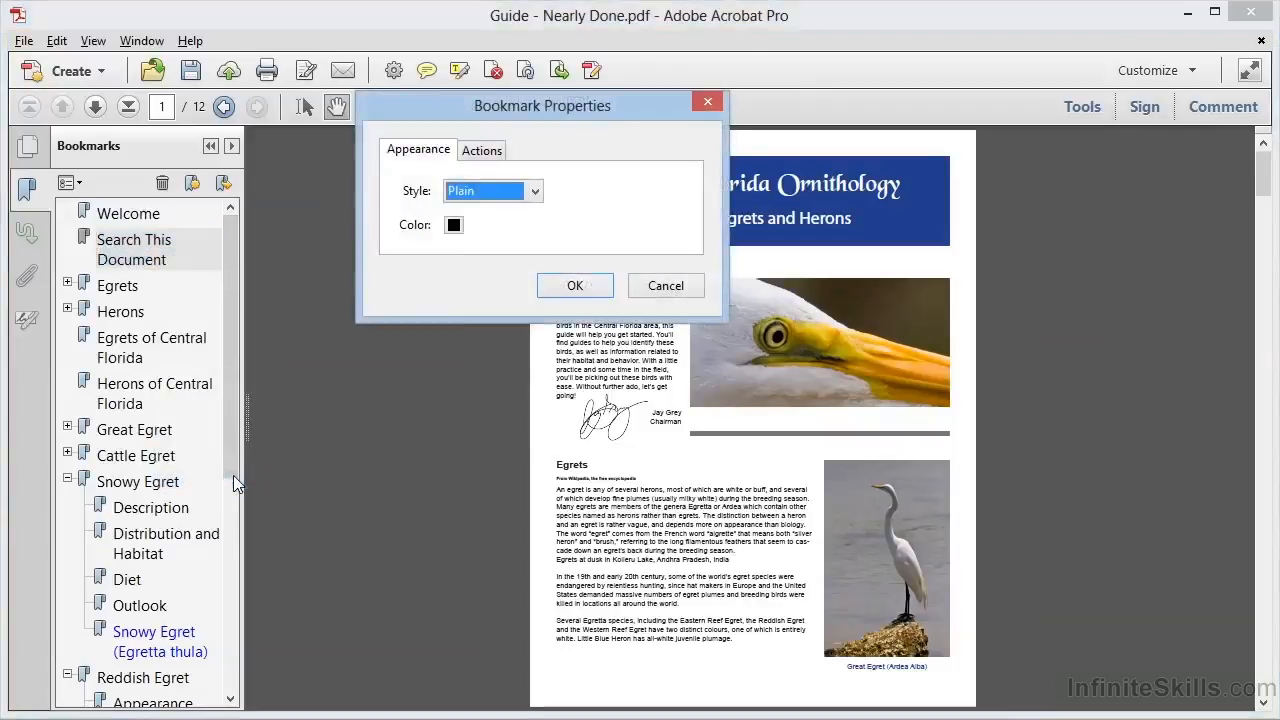
click(482, 155)
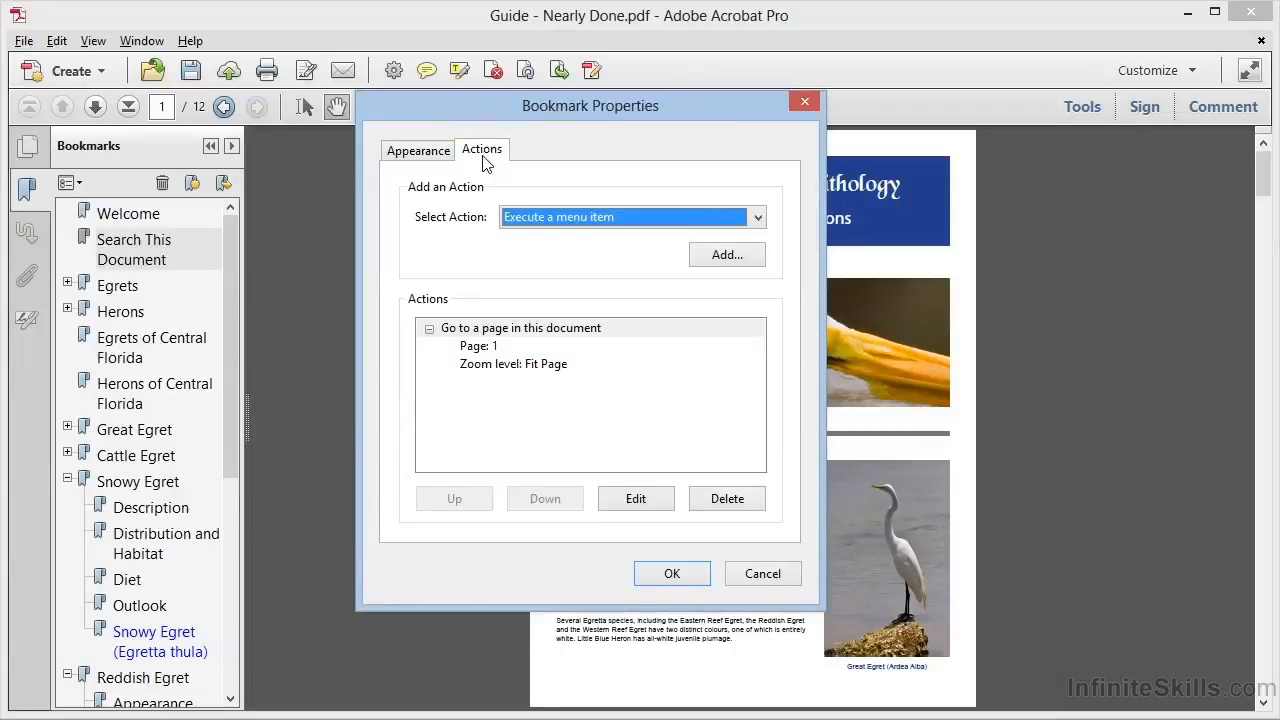
click(654, 337)
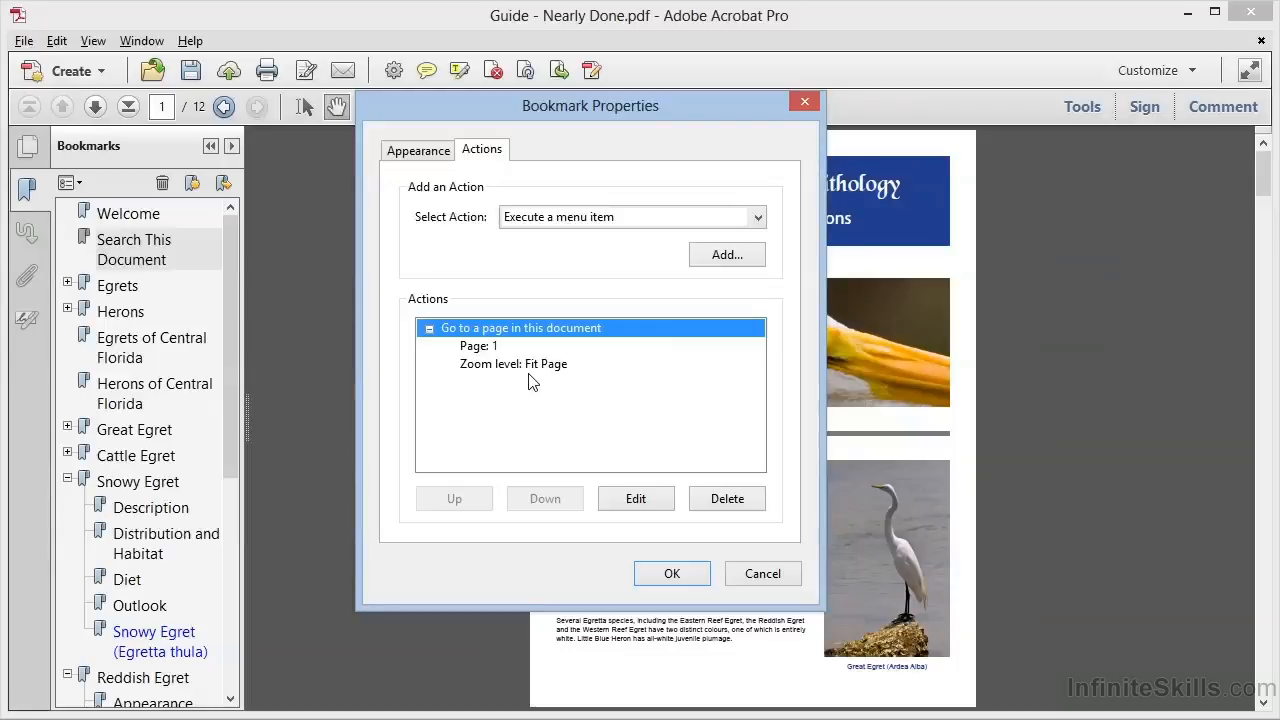
click(727, 498)
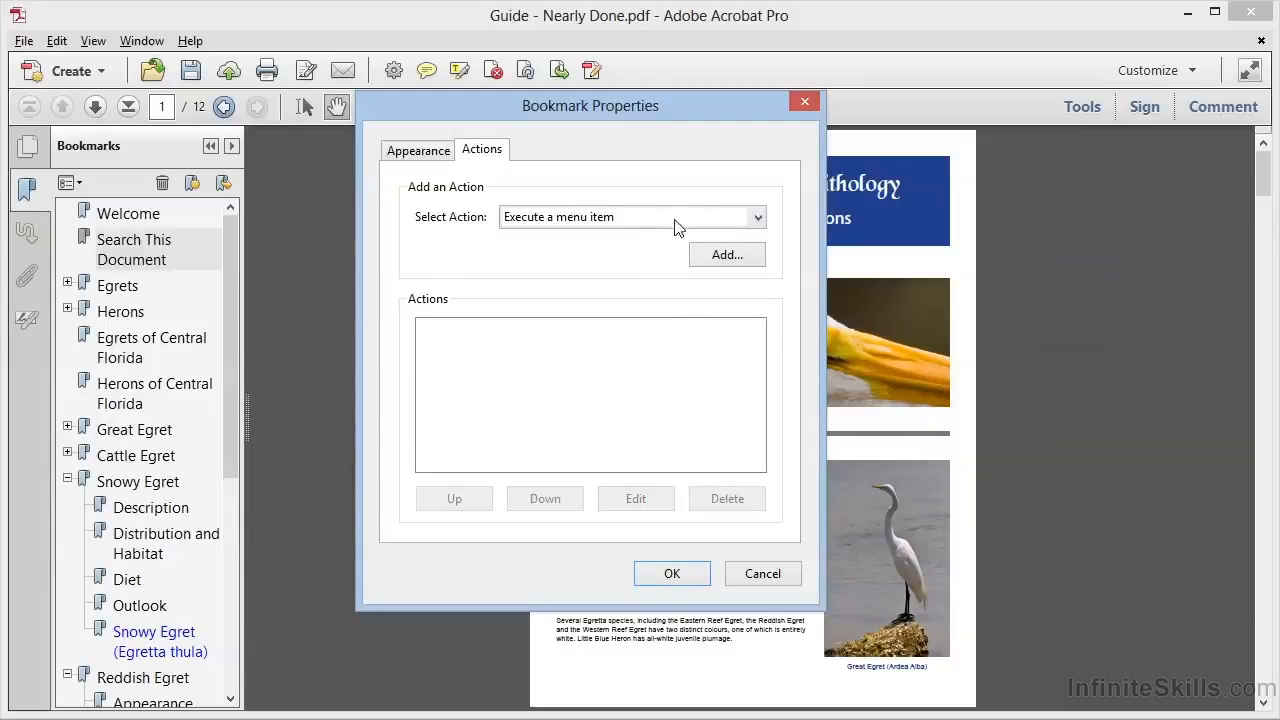
Step: Add an "Execute a menu item" action that runs Edit>Advanced Search to the Search This Document bookmark
click(756, 221)
scroll(662, 335, down, 2)
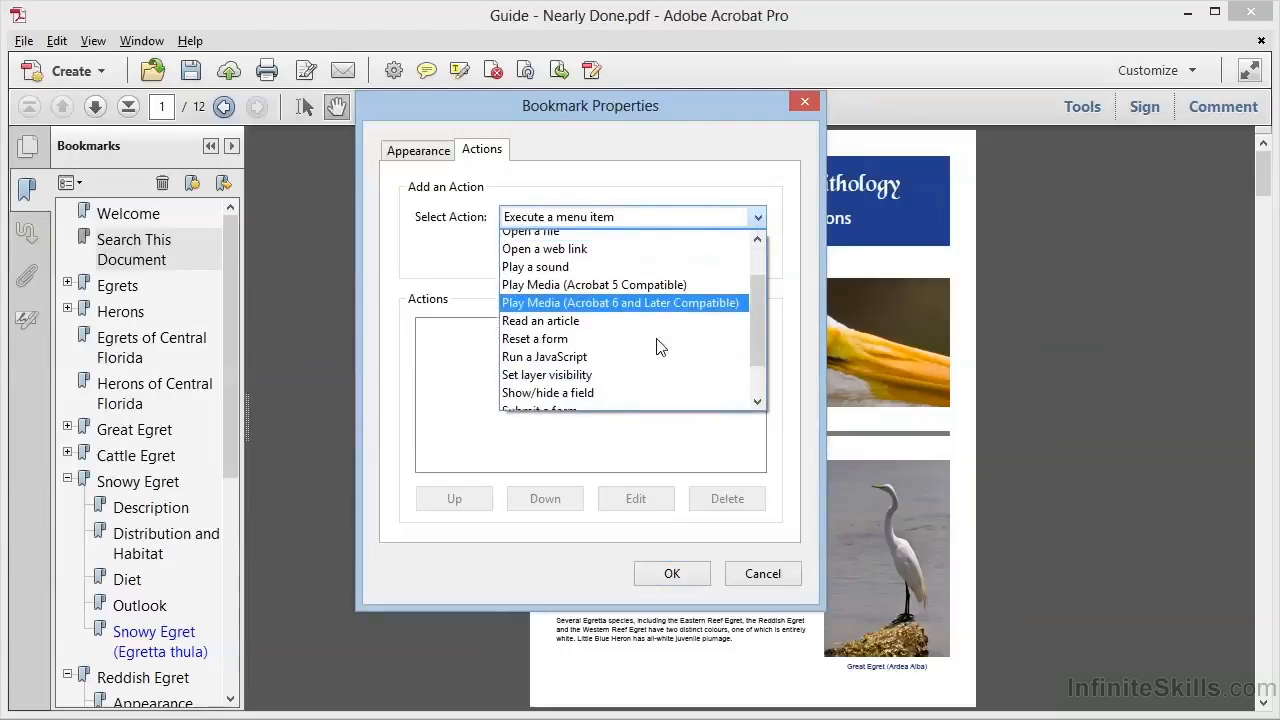
scroll(659, 346, up, 2)
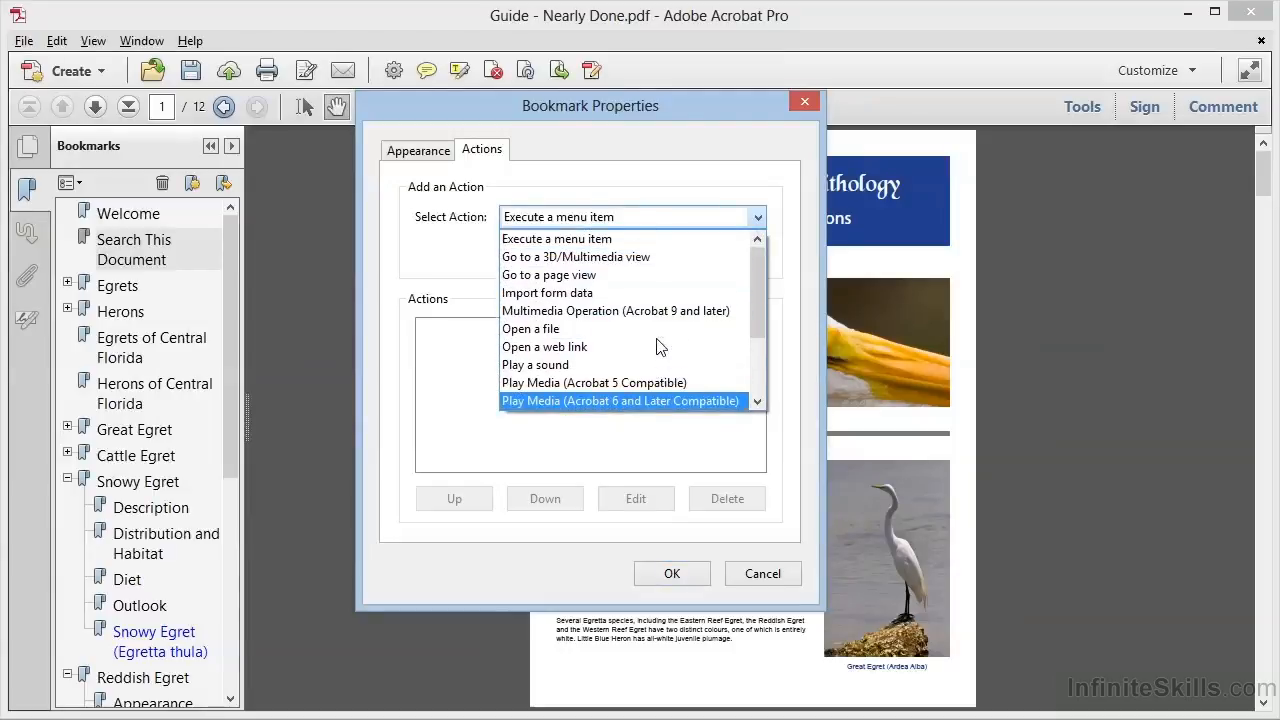
click(636, 215)
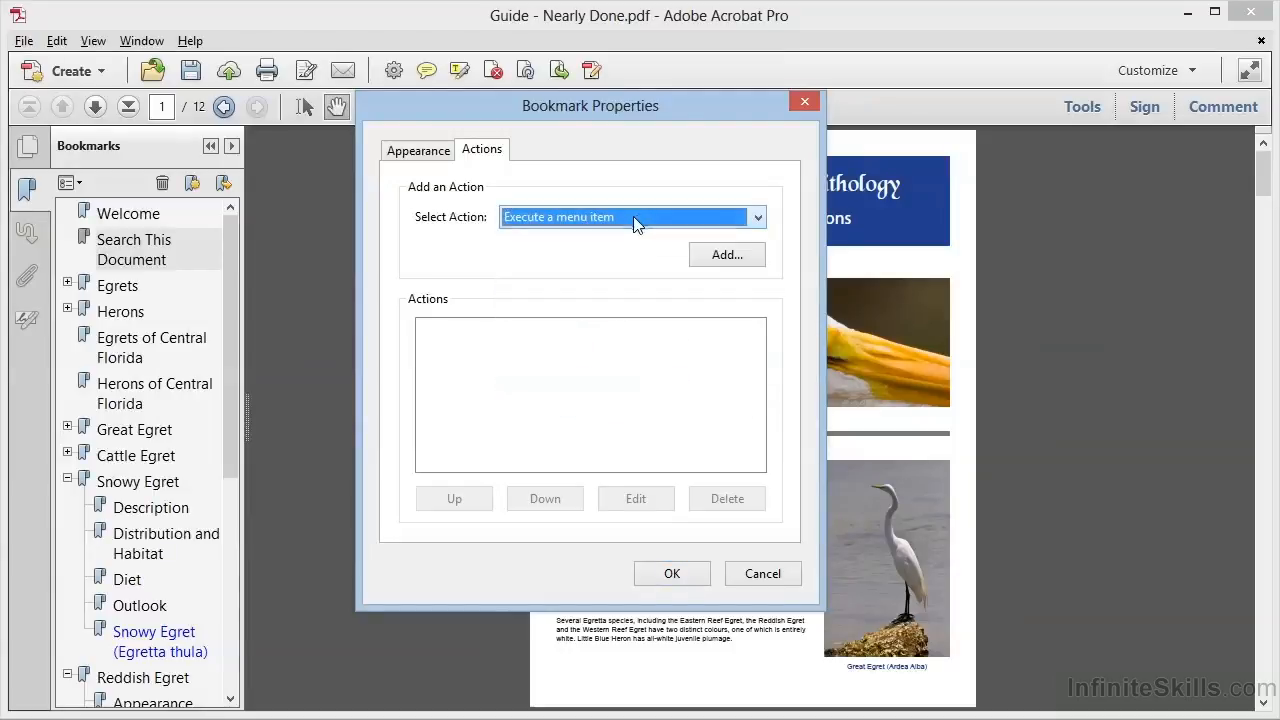
click(724, 262)
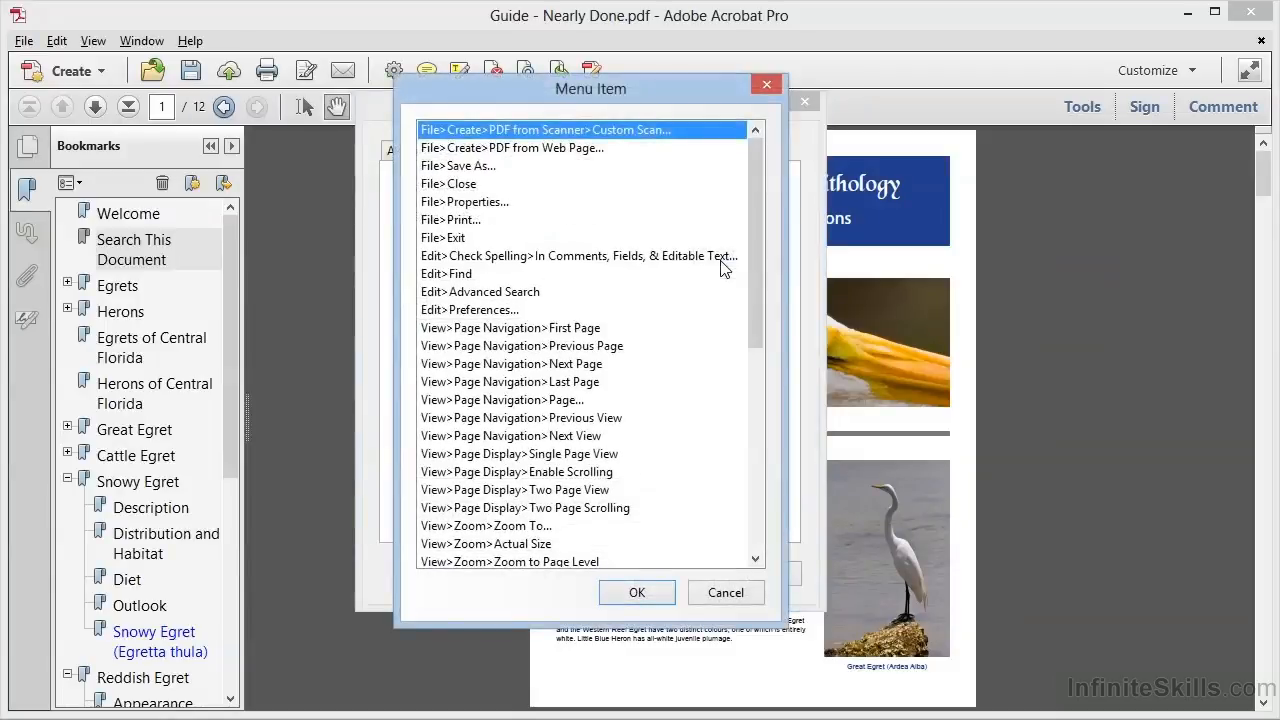
click(470, 296)
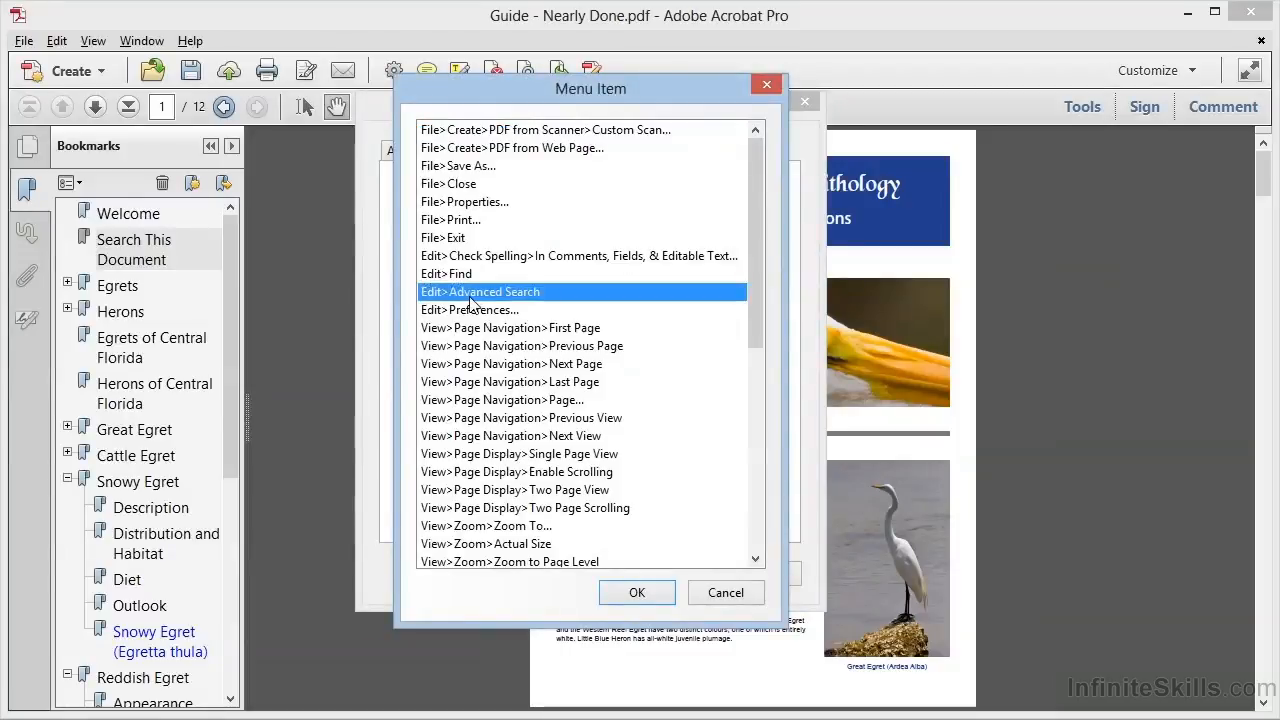
click(660, 592)
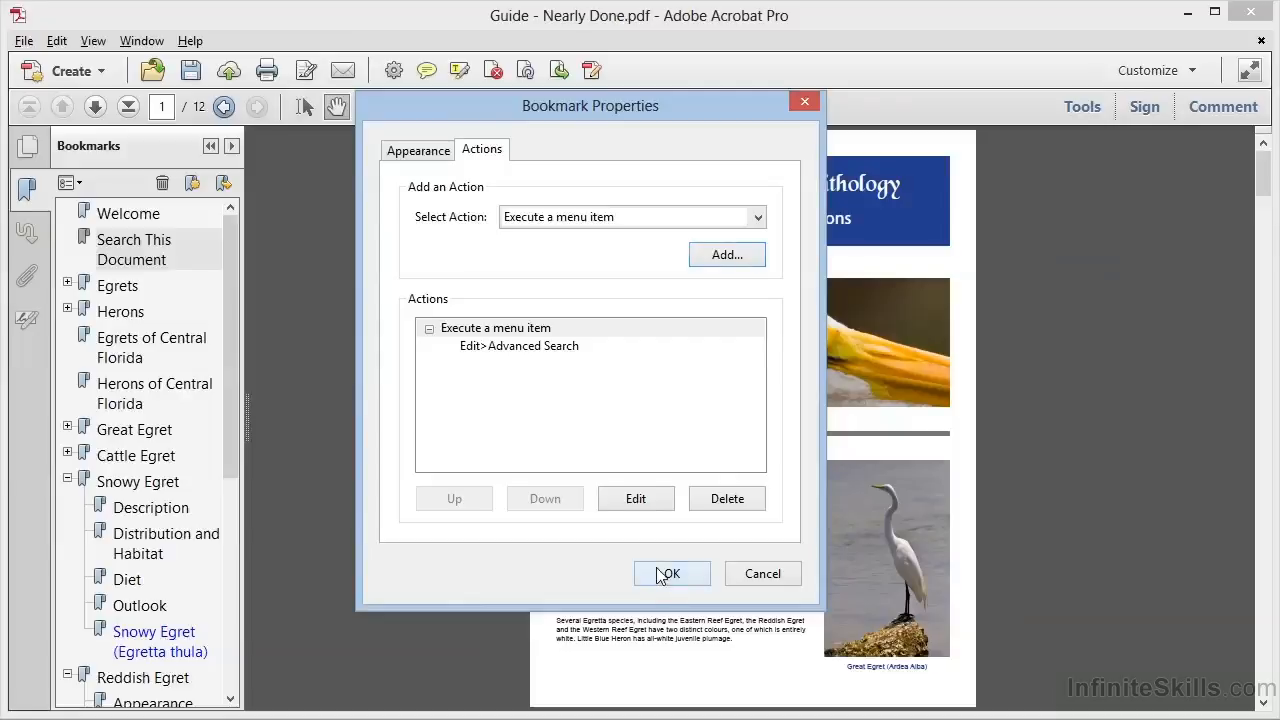
click(668, 574)
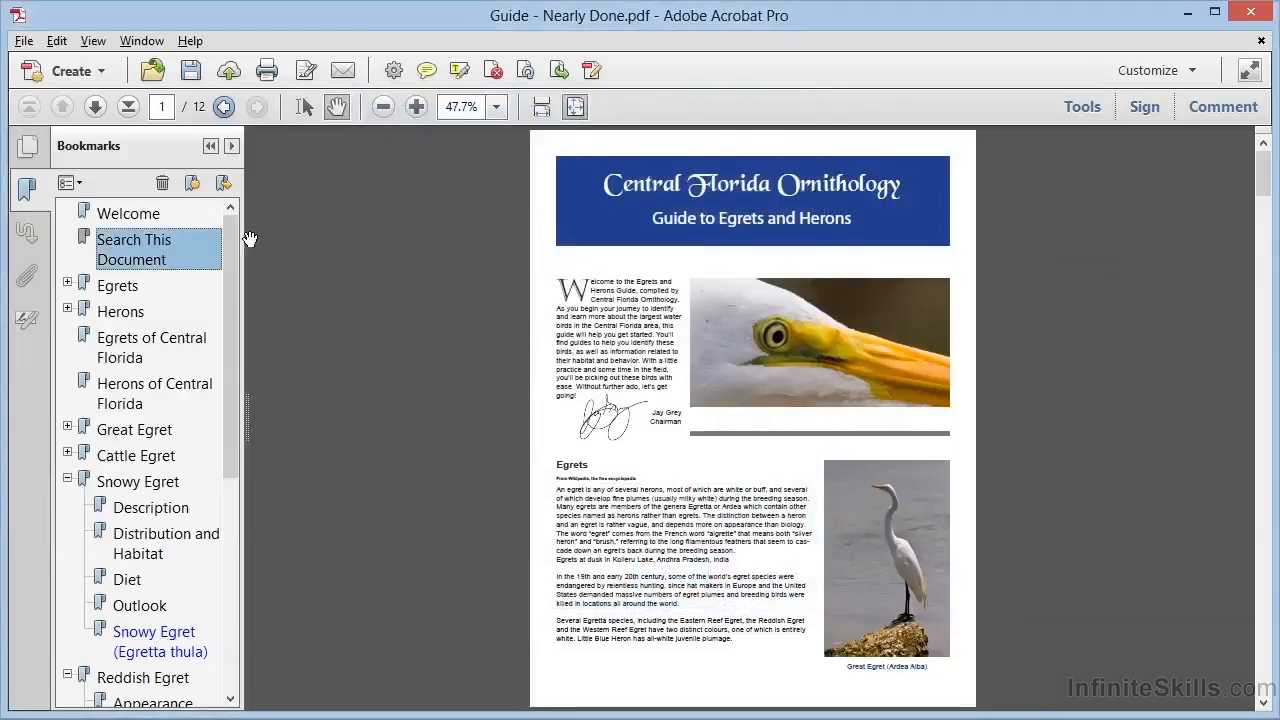
Step: Go to the Welcome bookmark, try out the Search This Document bookmark, and close the search window
click(123, 217)
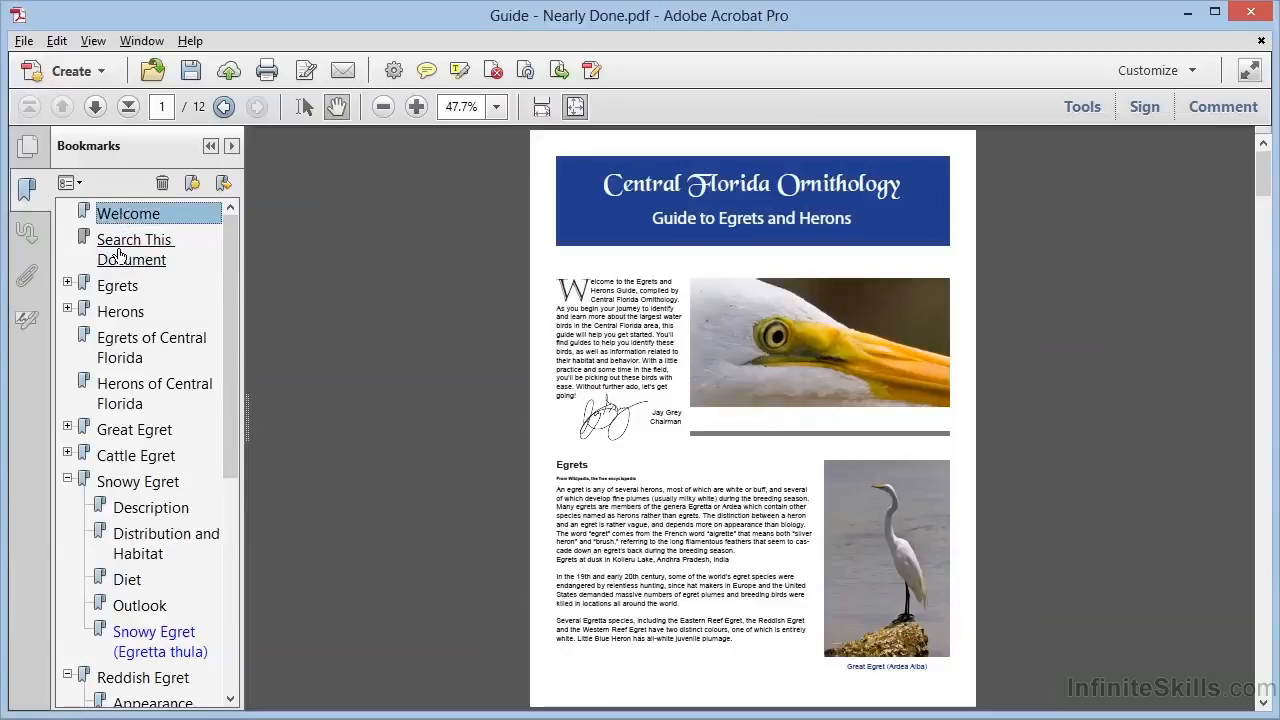
click(119, 252)
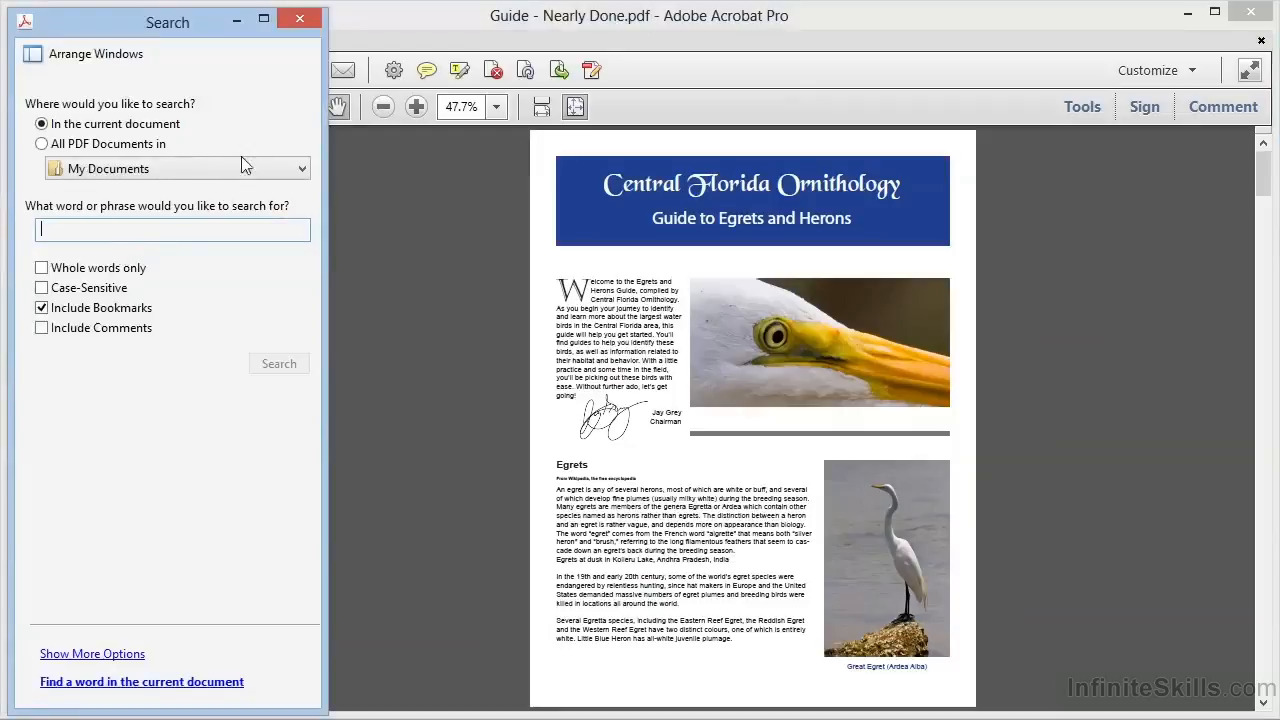
click(300, 19)
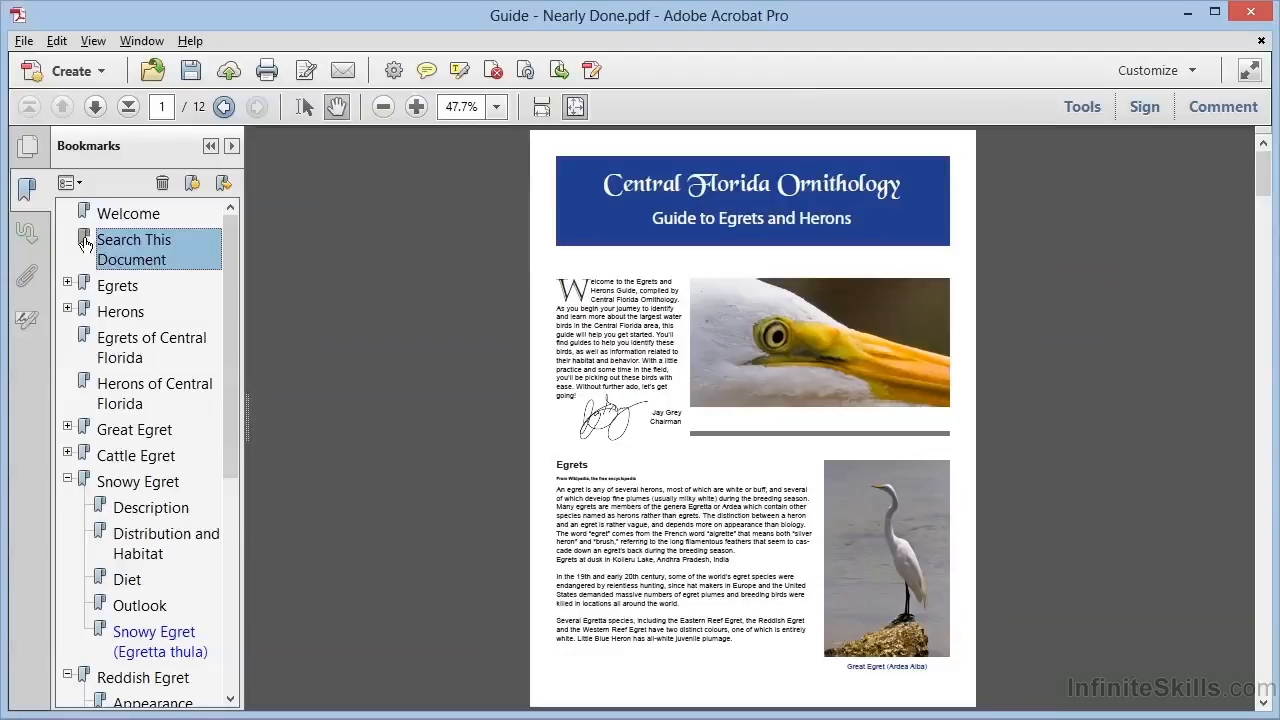
Step: Nest the Search This Document bookmark under Welcome and set its appearance to bold green
drag(86, 244, 107, 216)
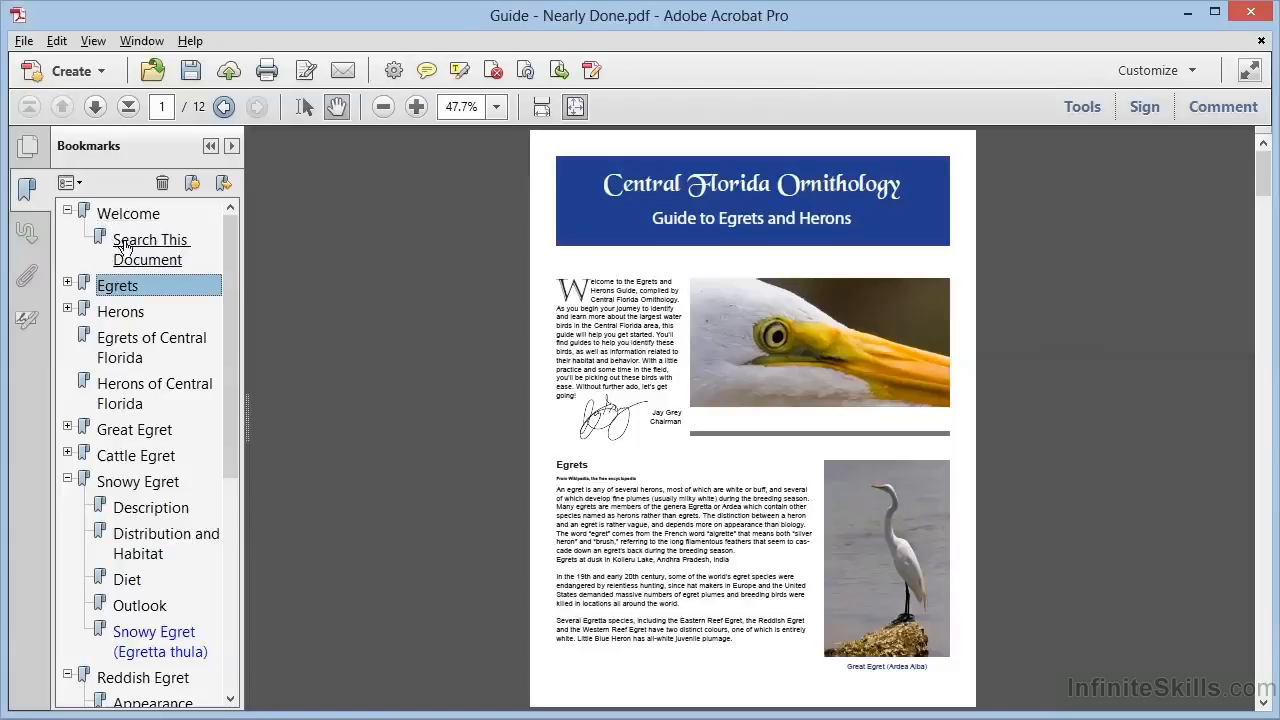
right_click(123, 247)
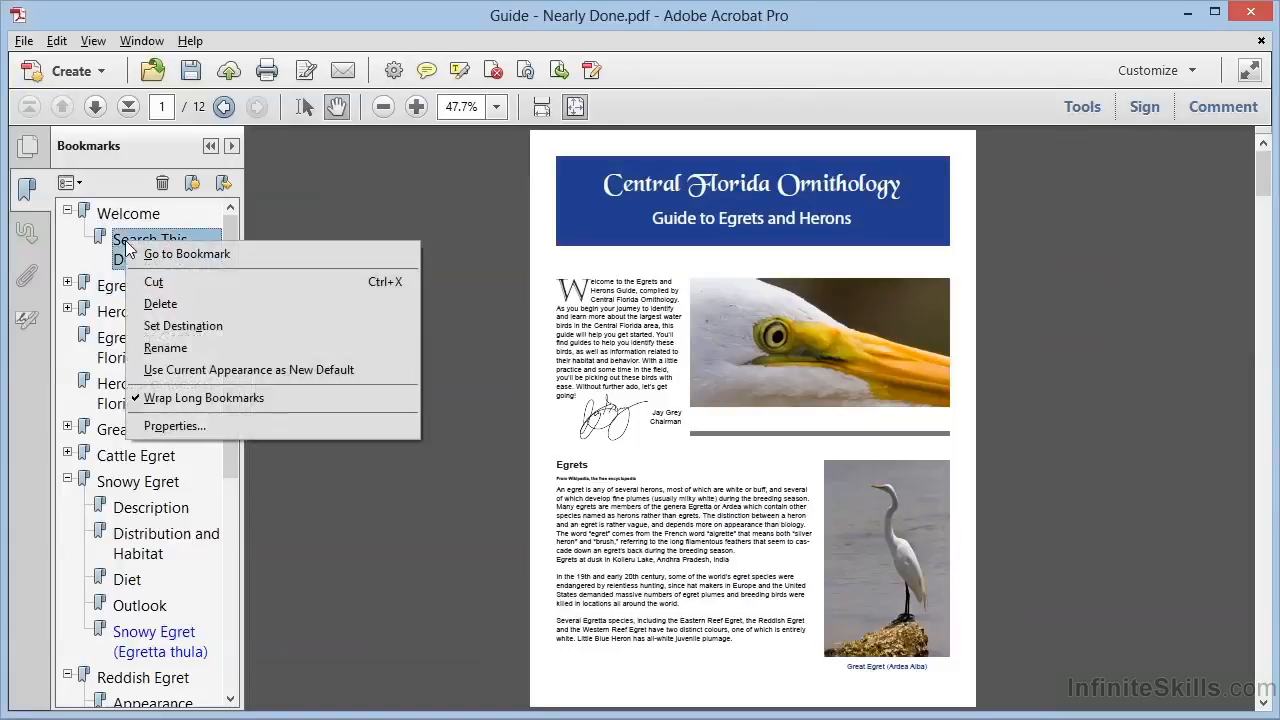
click(168, 428)
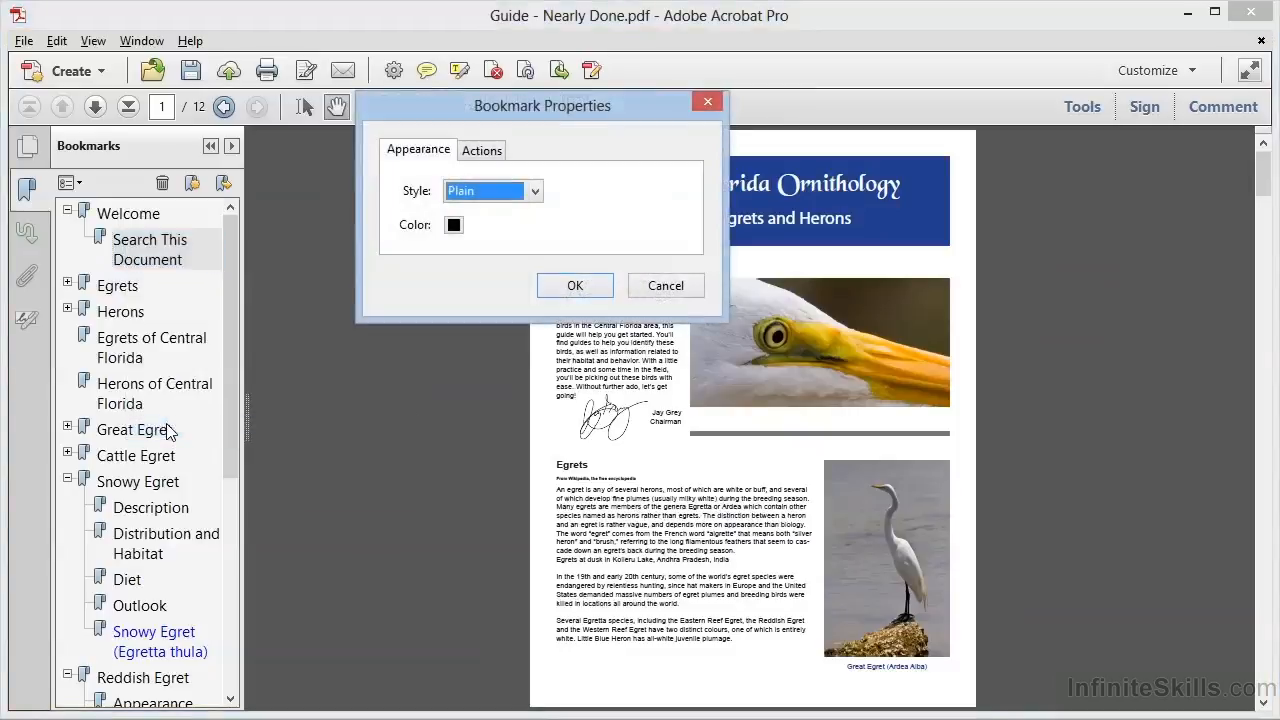
click(500, 186)
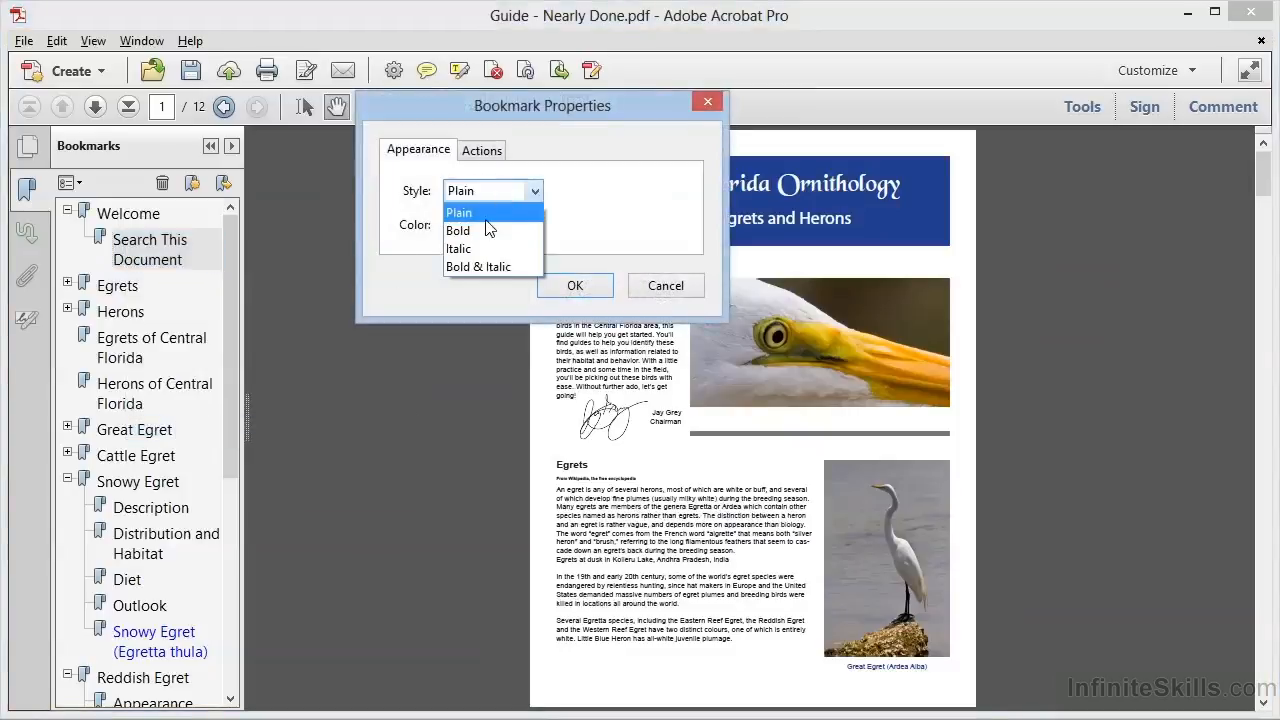
click(483, 231)
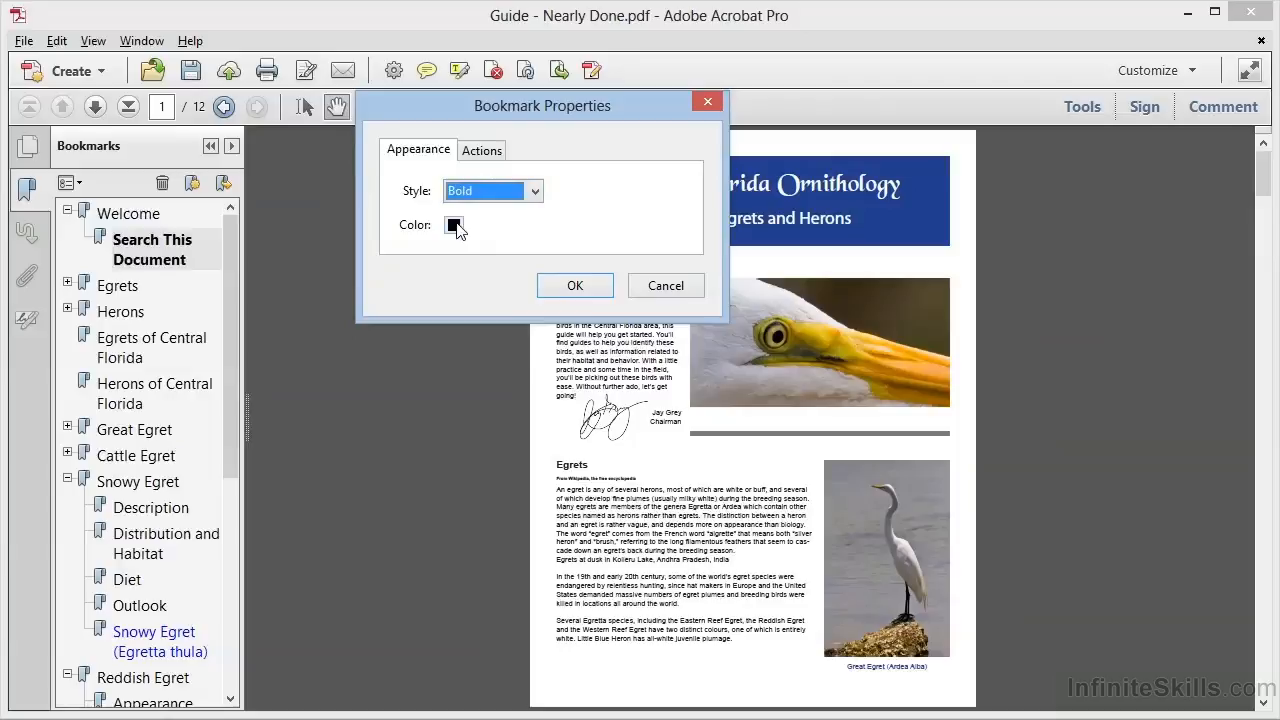
click(455, 225)
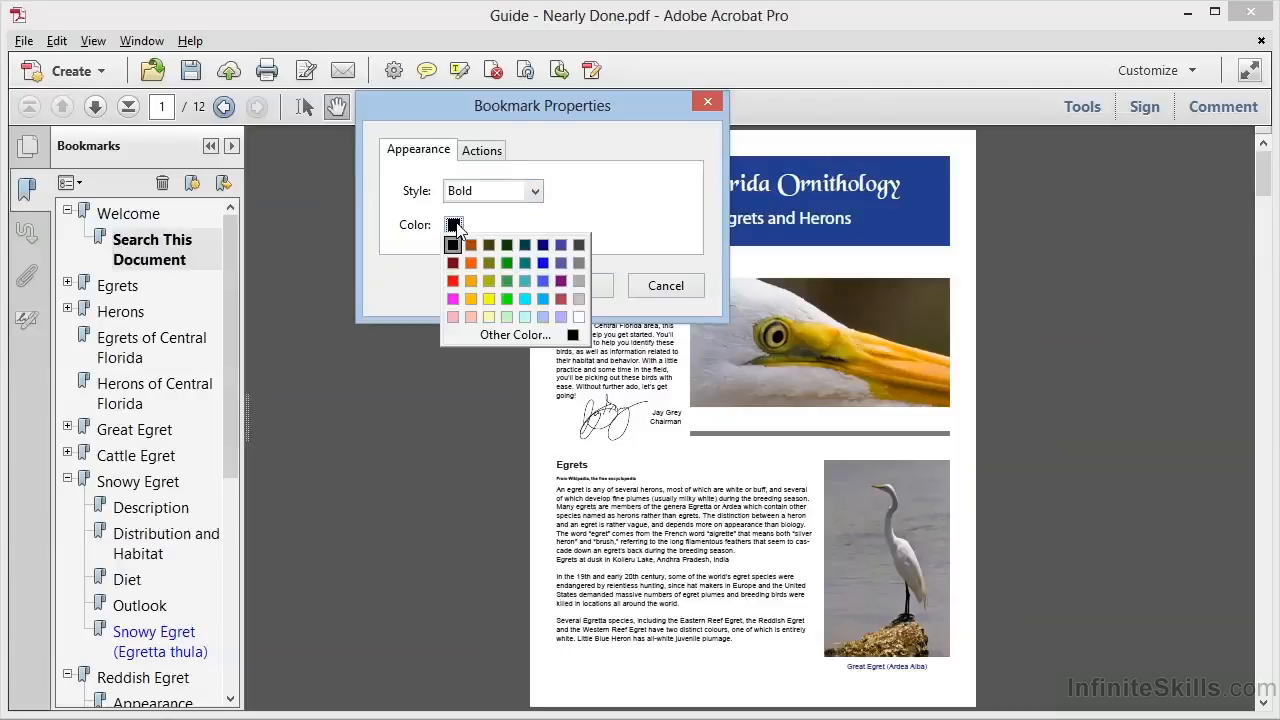
click(505, 264)
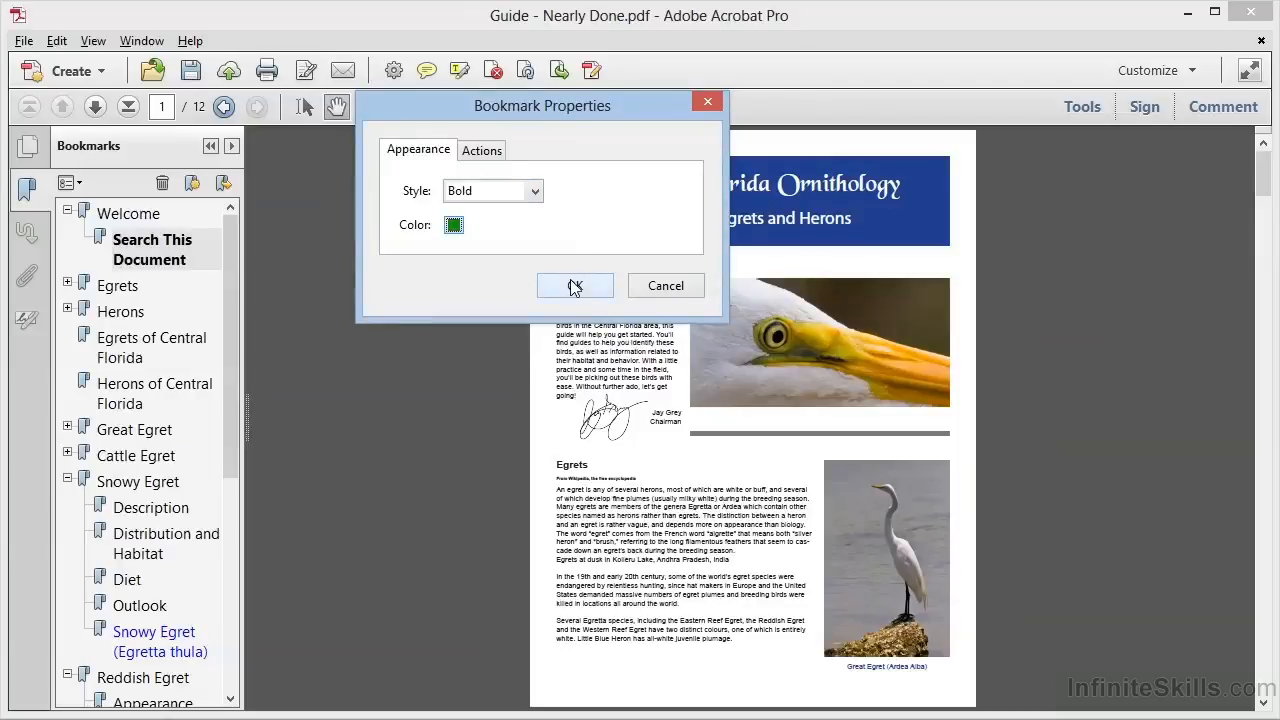
click(574, 285)
Step: Add a new top-level bookmark named "Learn About Us" directly after the Welcome bookmark
click(158, 215)
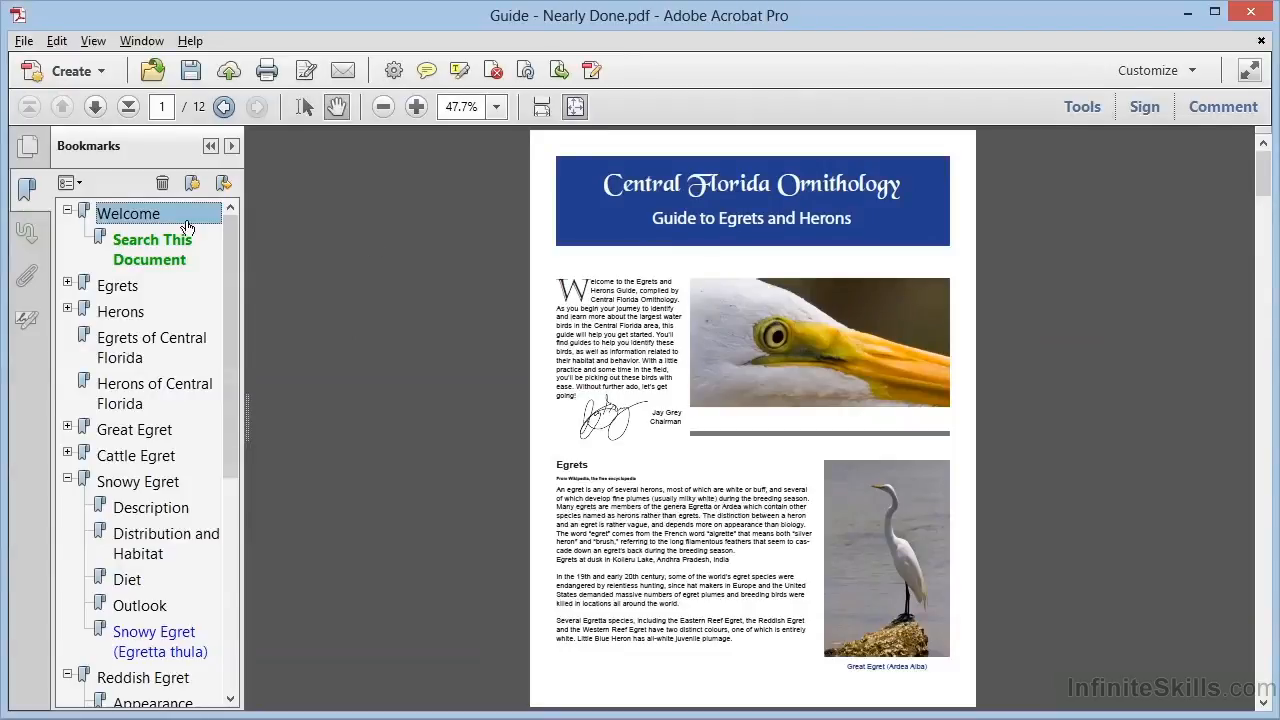
click(193, 188)
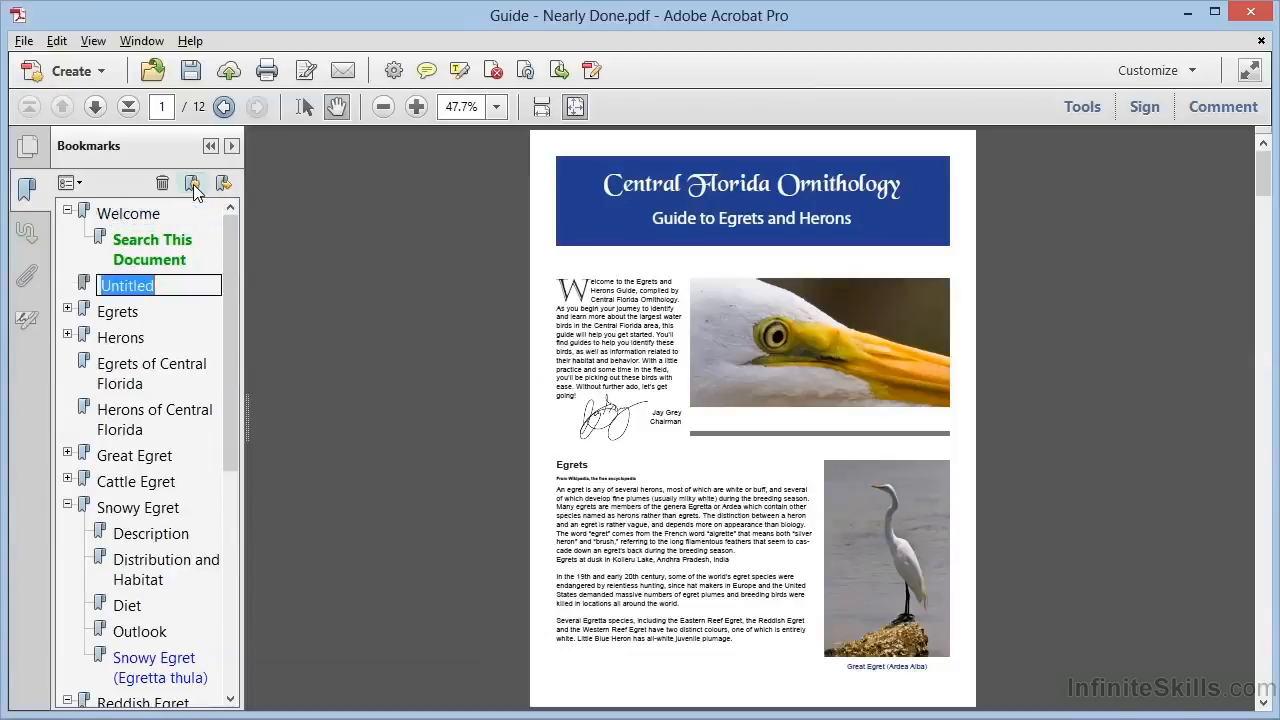
text(Learn About Us)
key(Return)
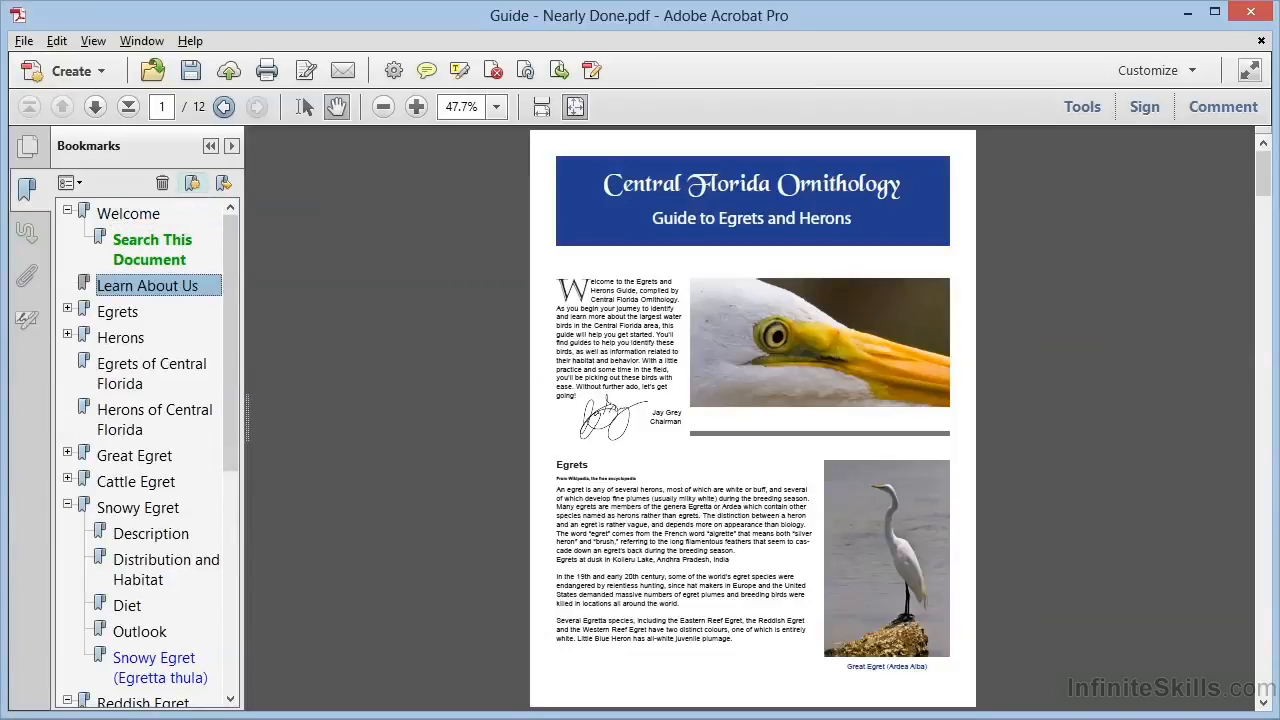
Step: Set the Learn About Us bookmark's style to Bold and its colour to green
right_click(141, 286)
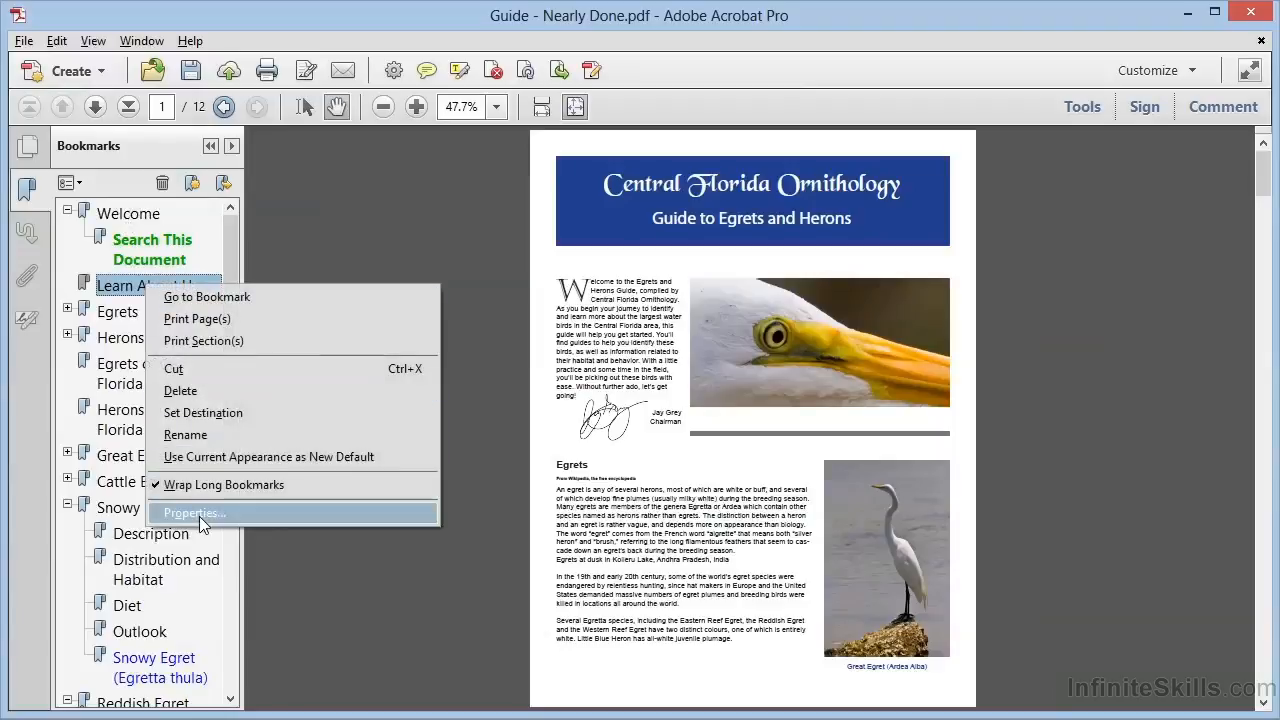
click(199, 513)
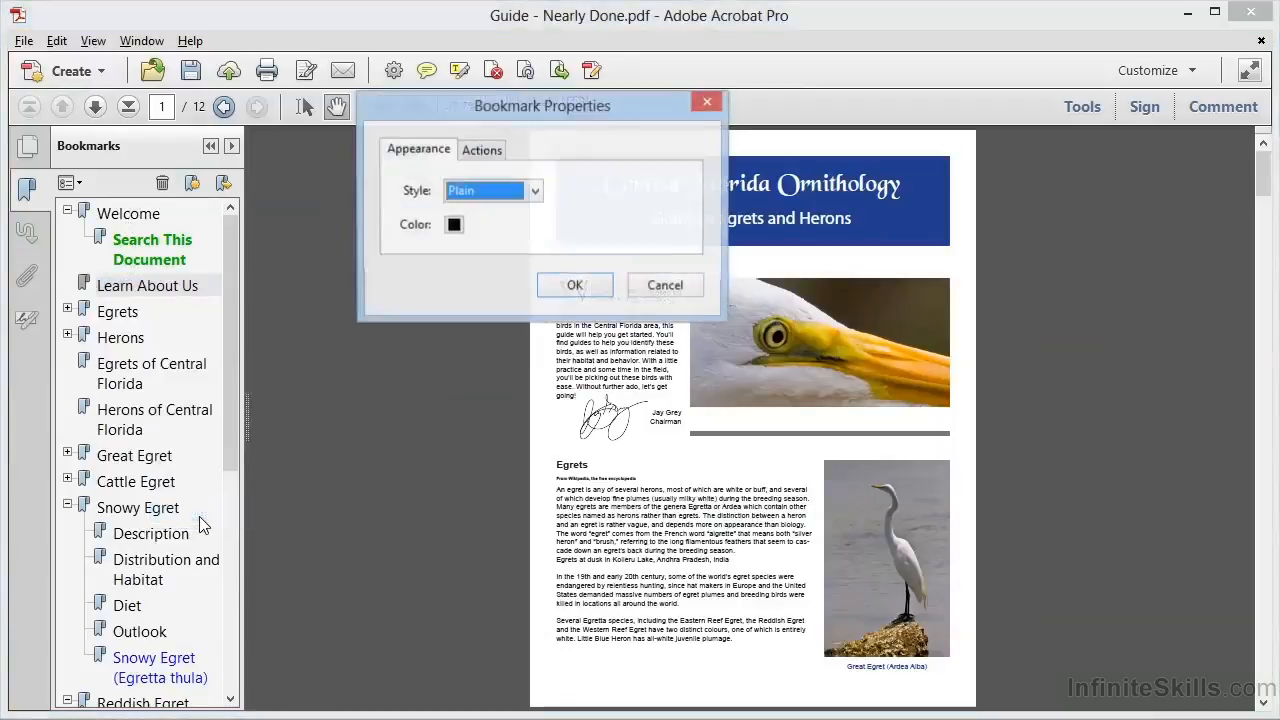
click(497, 193)
click(485, 226)
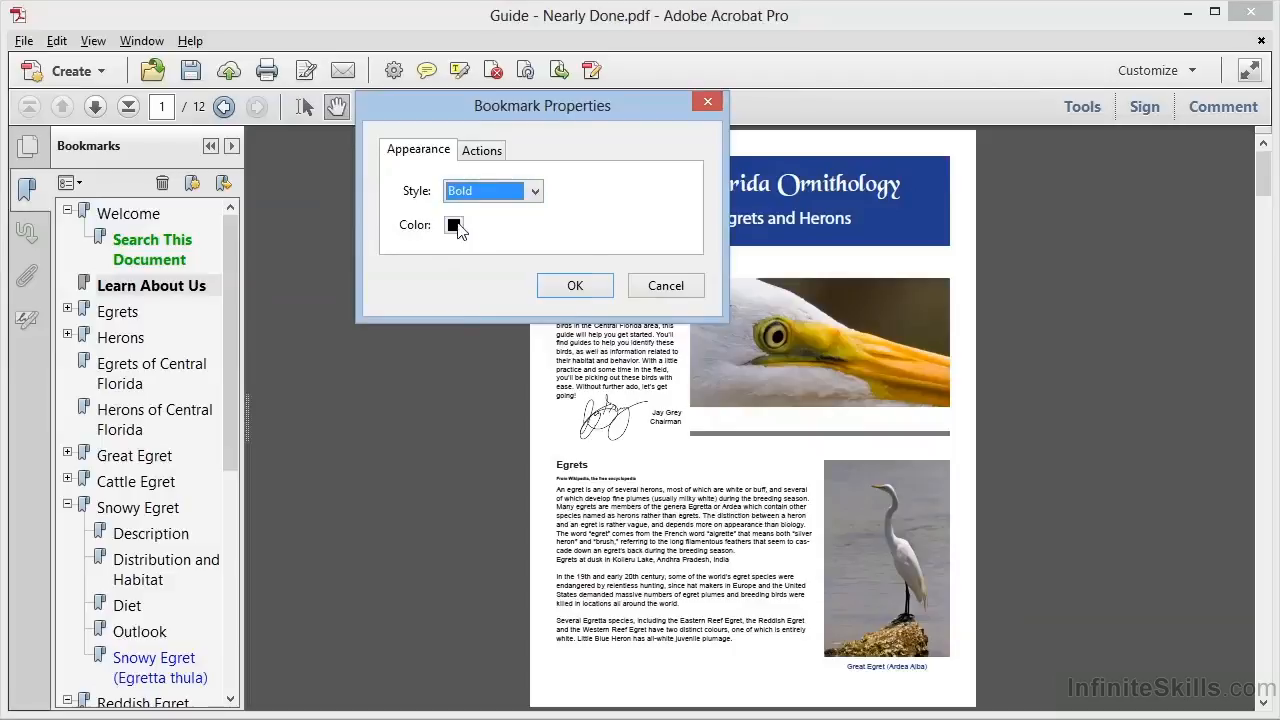
click(455, 226)
click(506, 262)
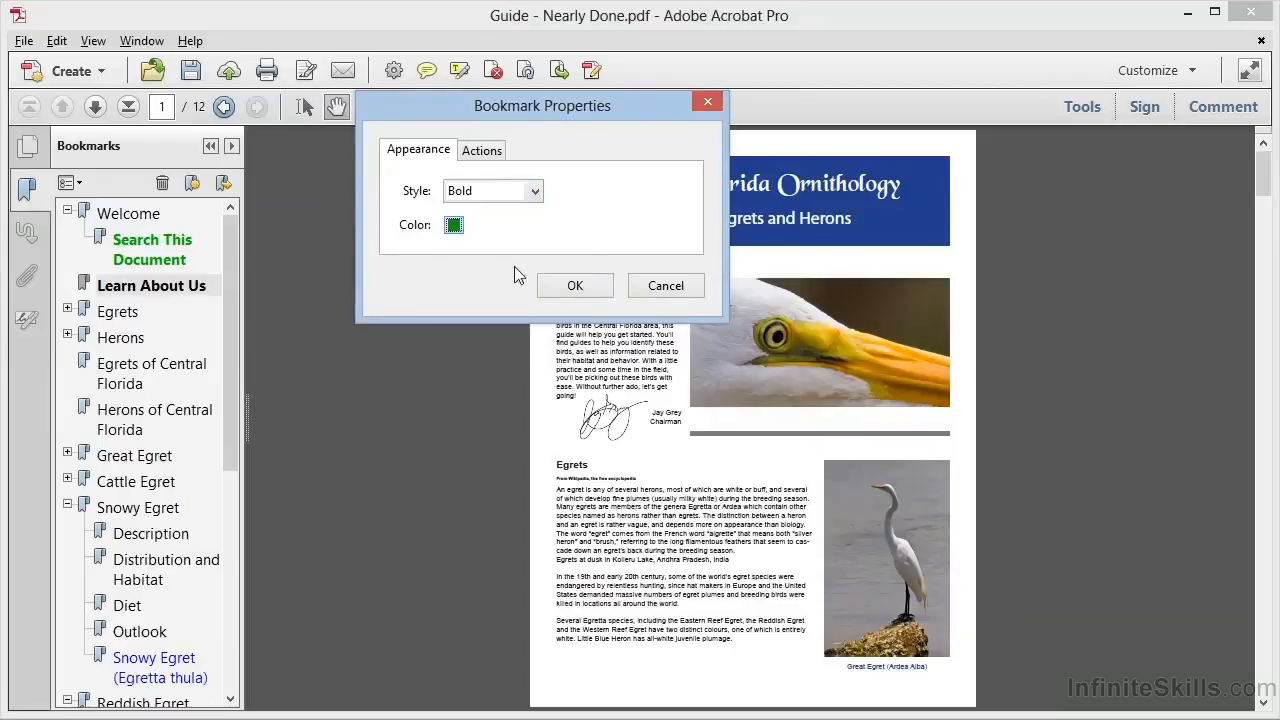
Step: Delete the "Go to a page in this document" action from the Learn About Us bookmark
click(493, 152)
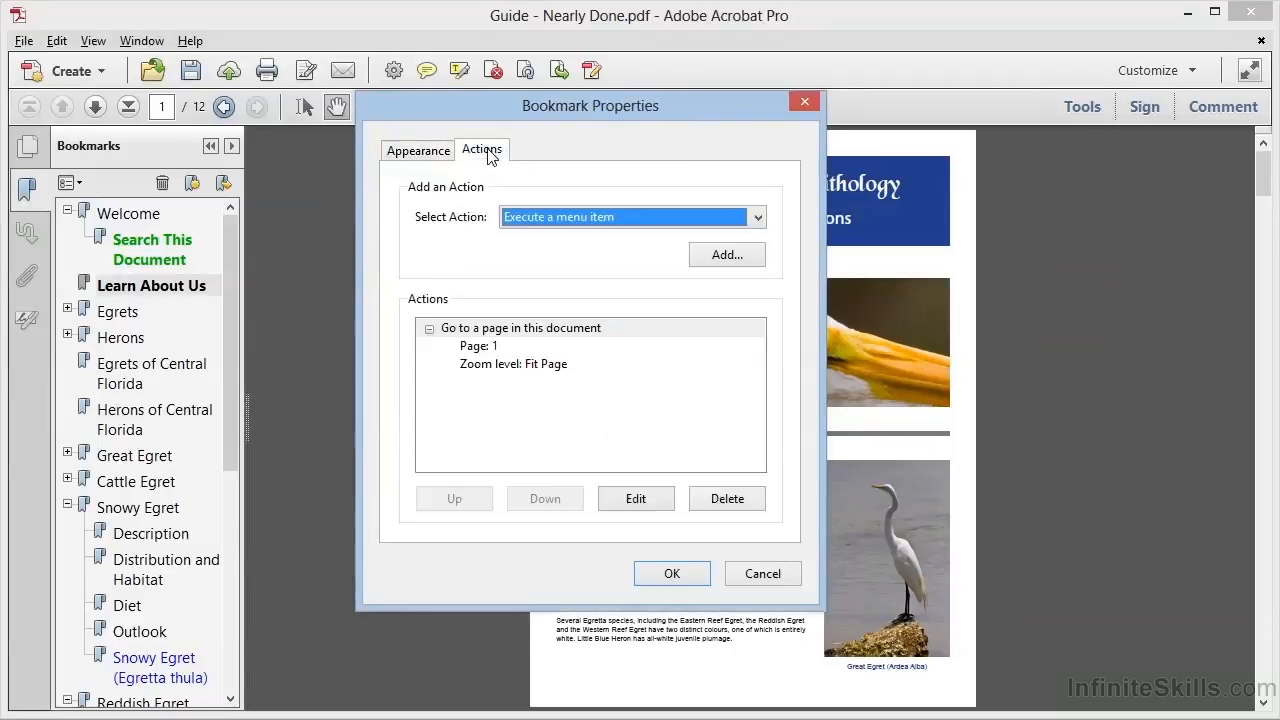
click(593, 335)
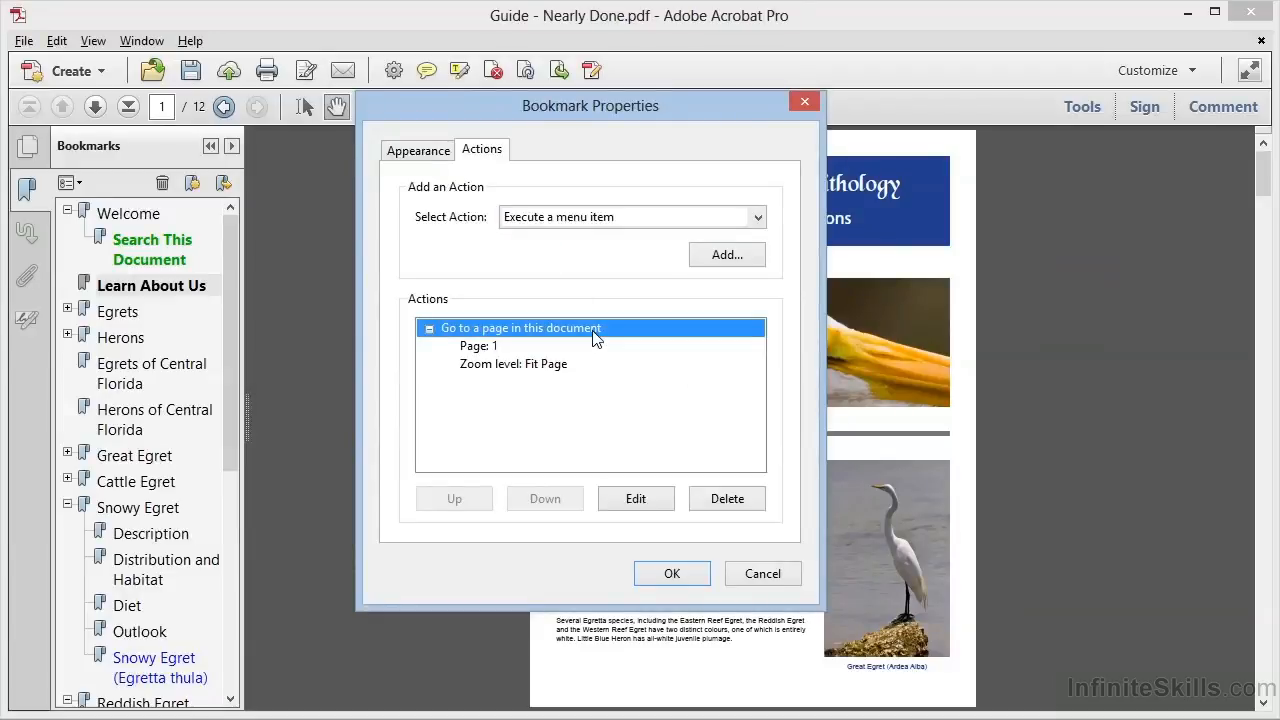
click(714, 495)
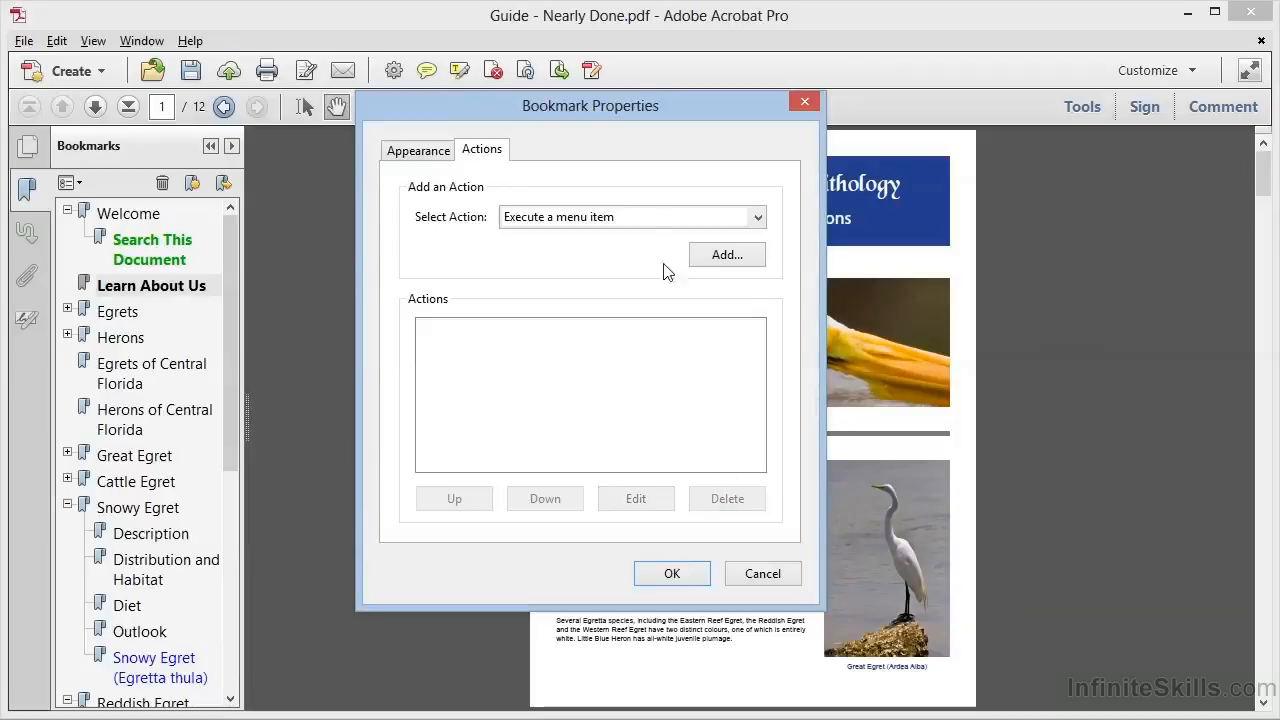
click(645, 219)
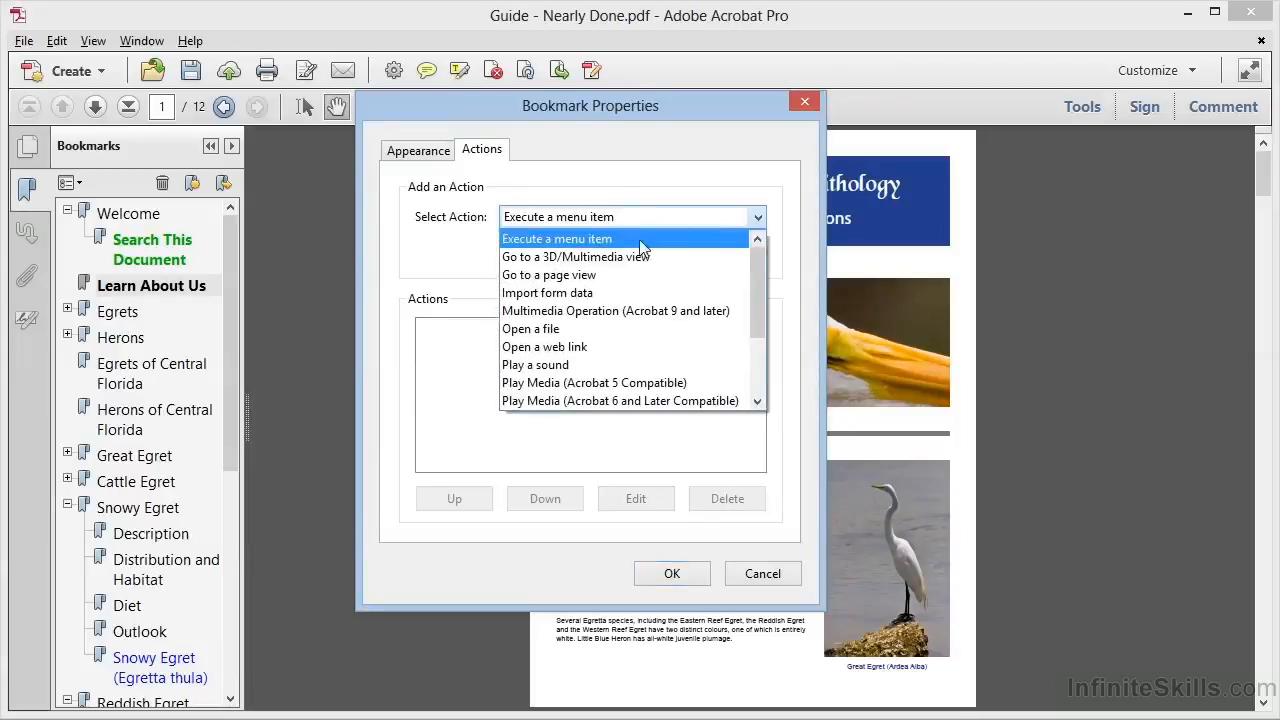
click(600, 348)
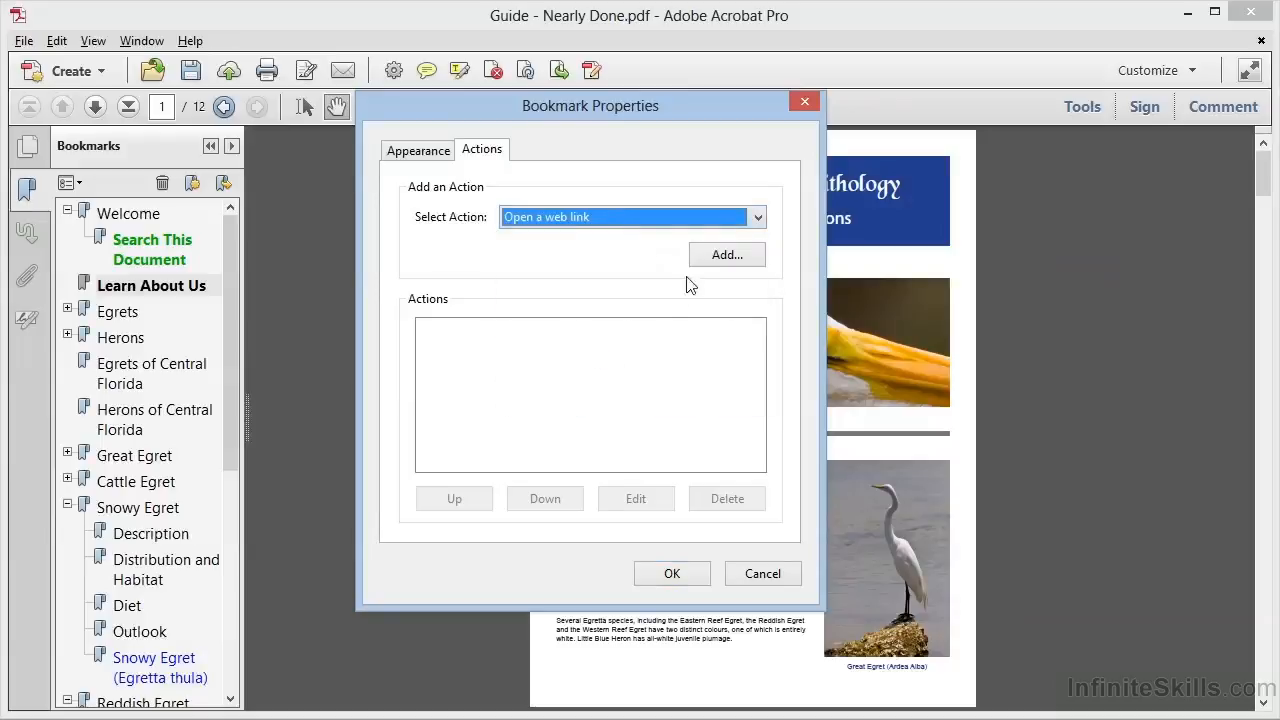
click(714, 257)
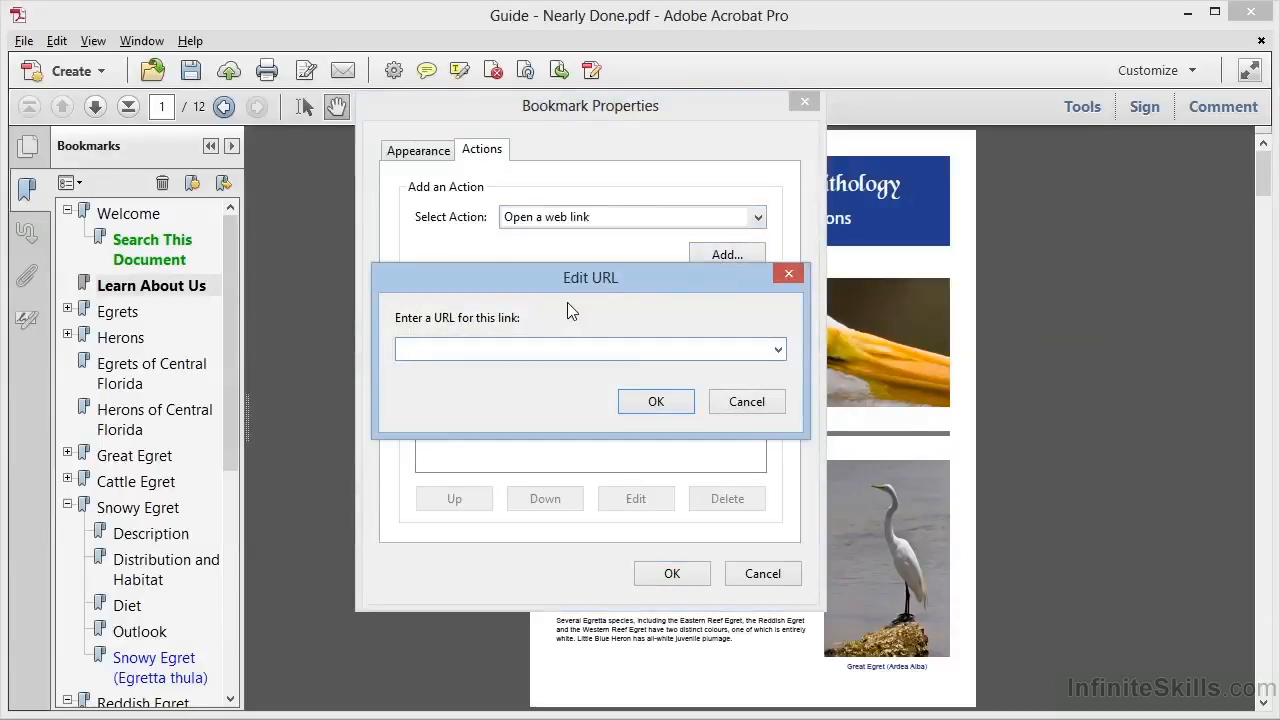
text(http://www.infiniteskills.com)
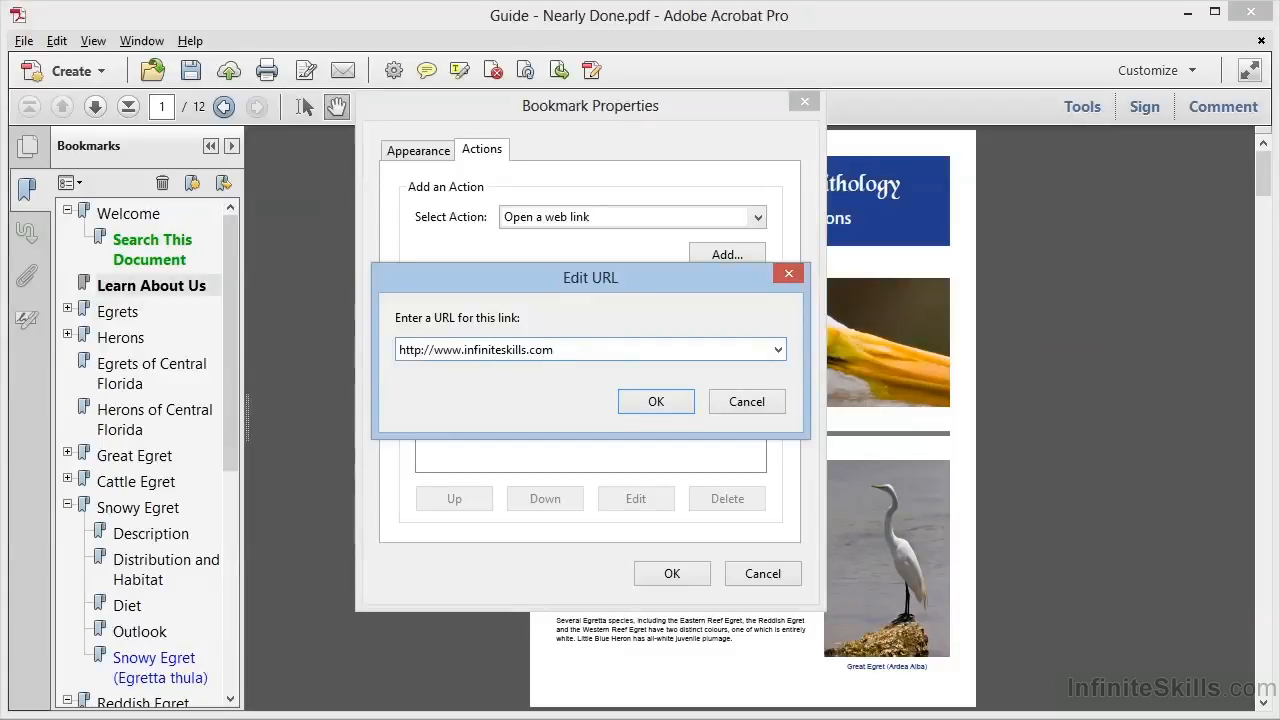
click(652, 402)
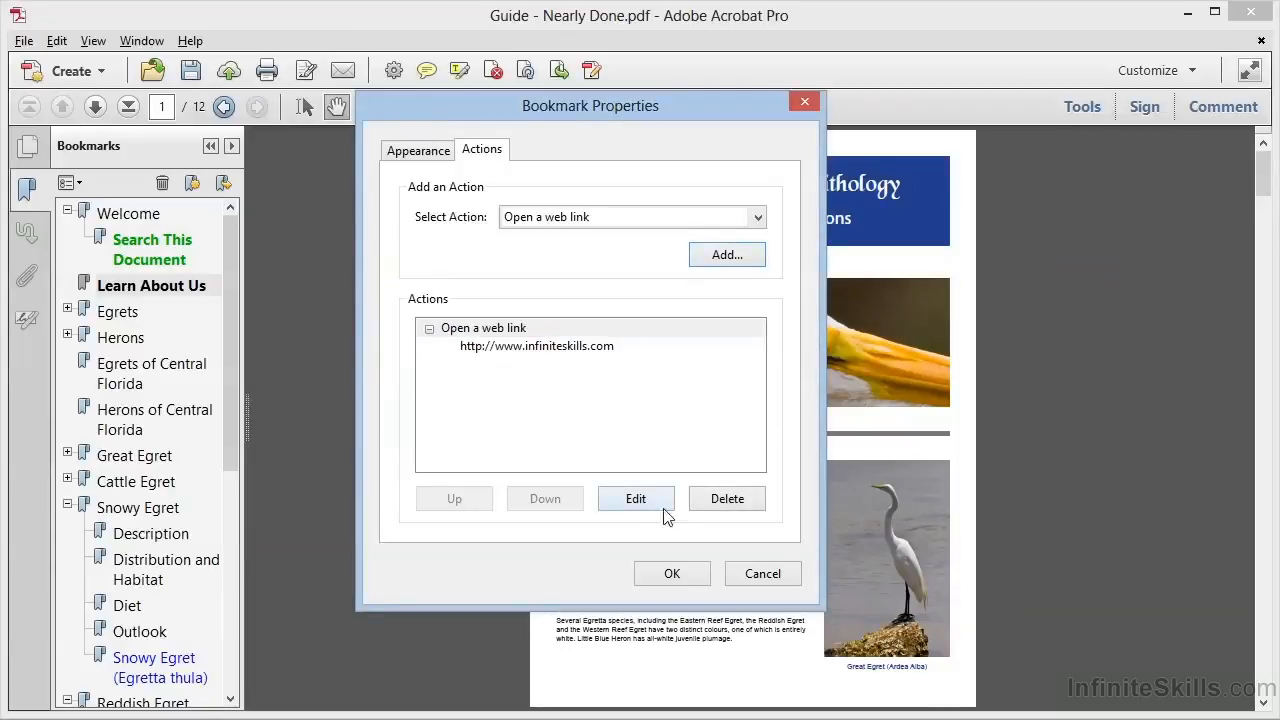
click(673, 573)
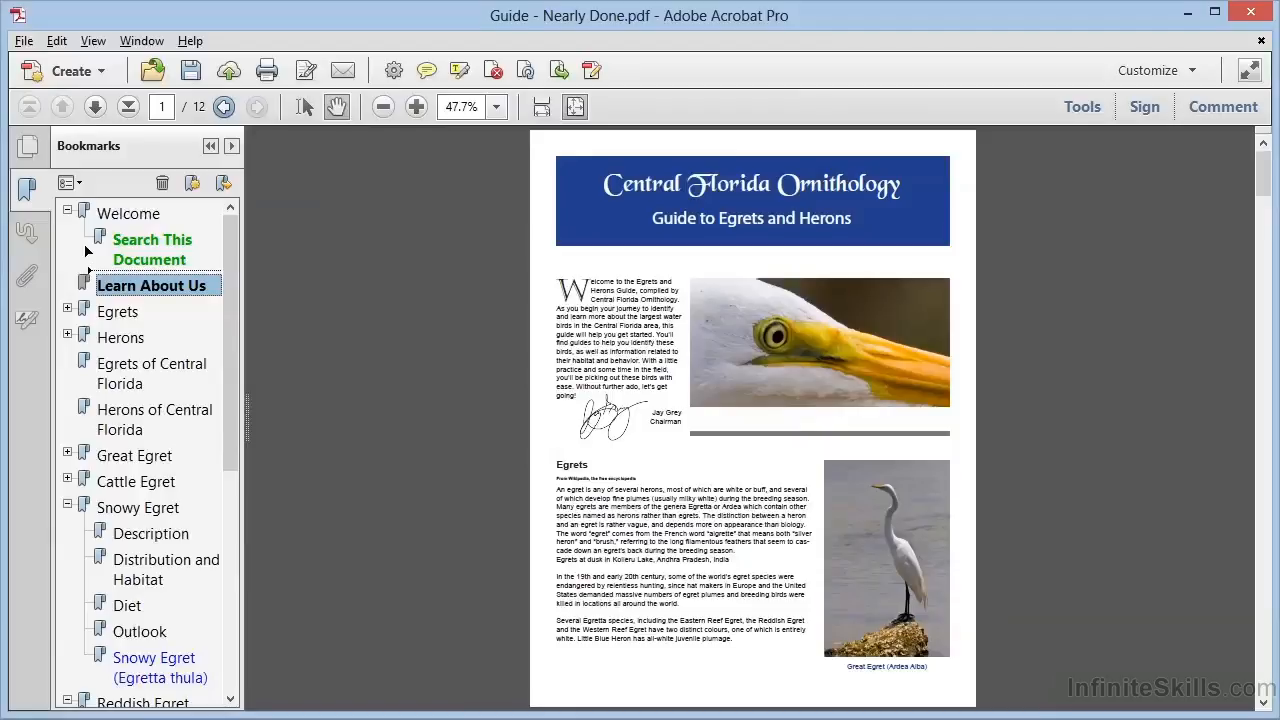
Step: Nest the Learn About Us bookmark under Welcome, below Search This Document, and try out its web link
drag(86, 251, 85, 246)
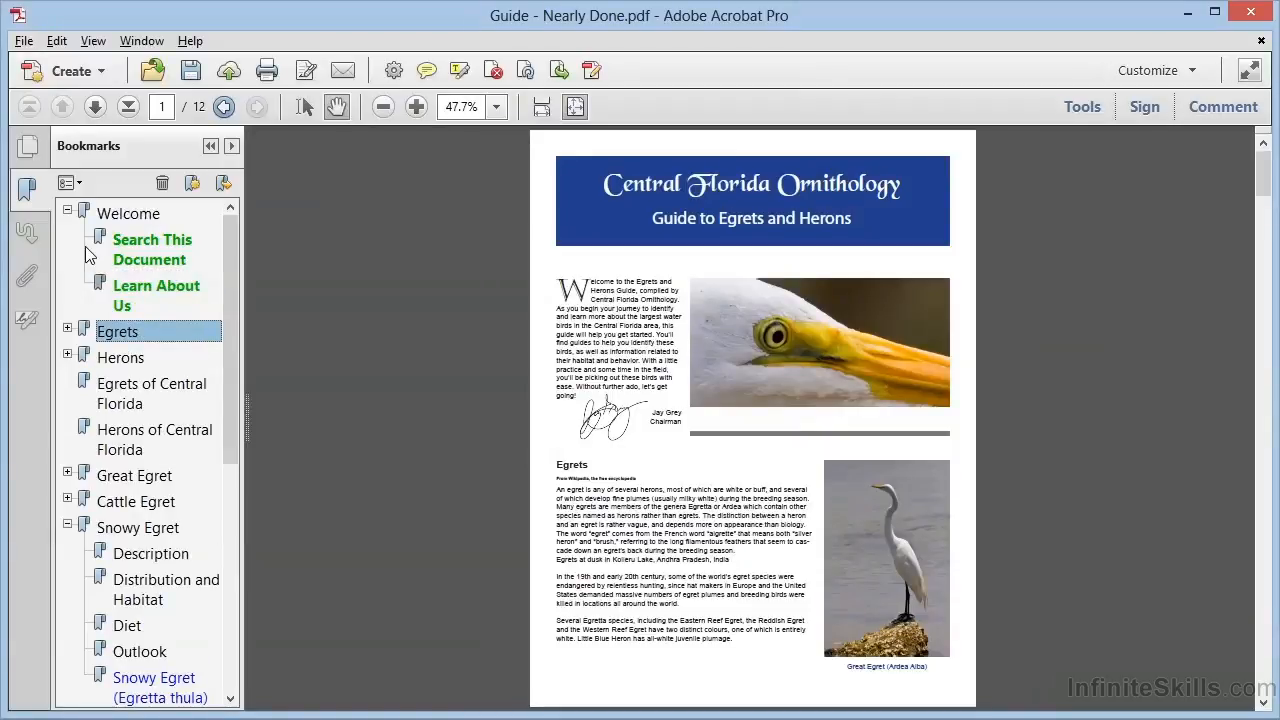
click(133, 295)
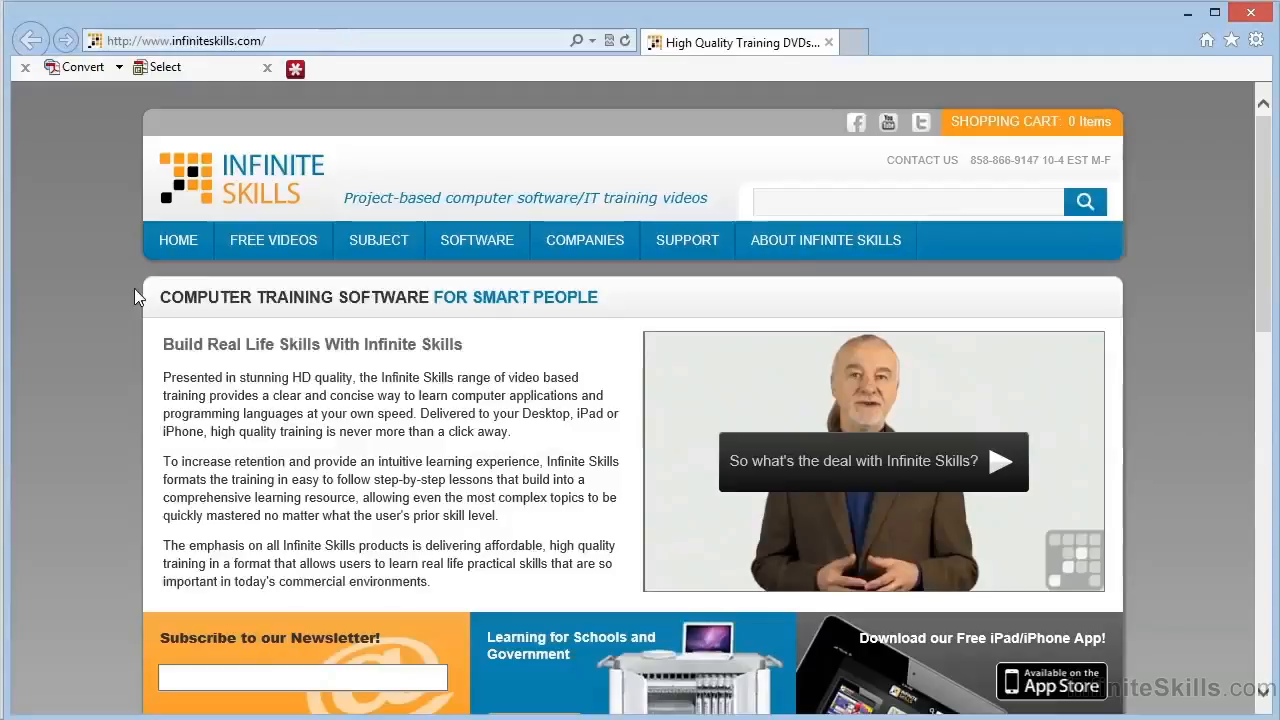
Step: Close the website, return to the guide's Welcome bookmark in Acrobat, and set the document's initial view to Bookmarks Panel and Page
click(1252, 12)
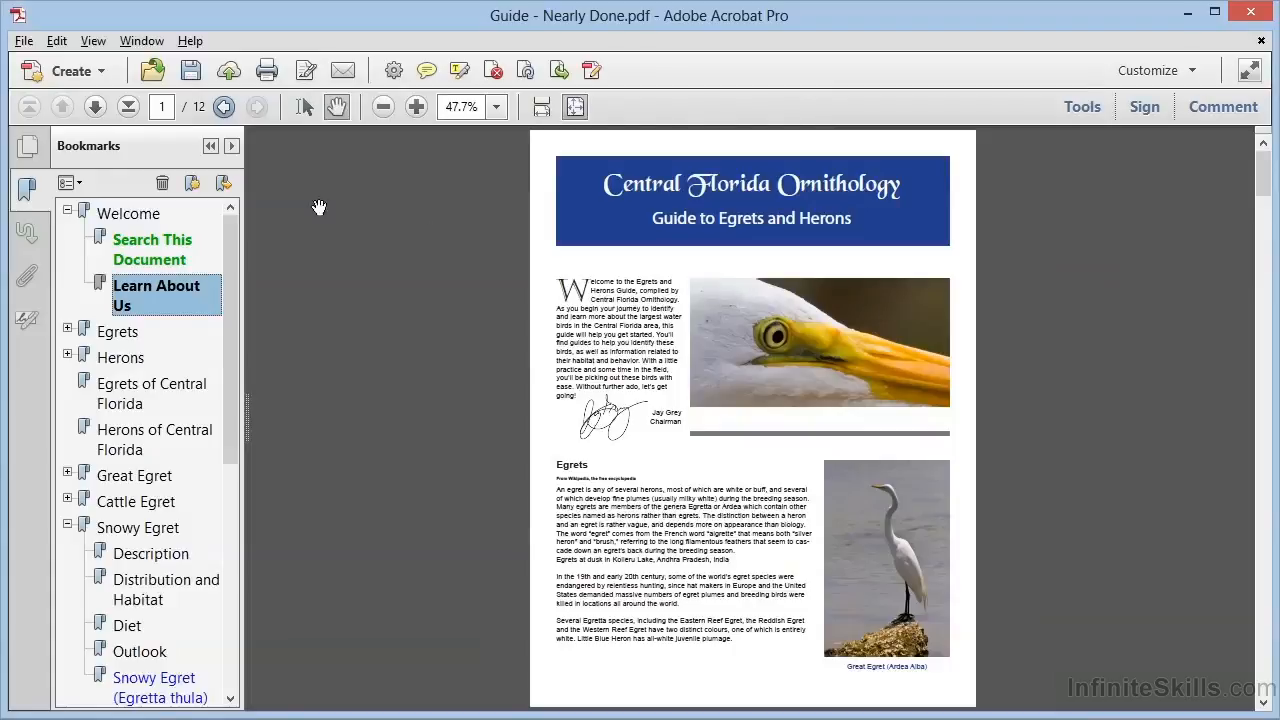
click(118, 216)
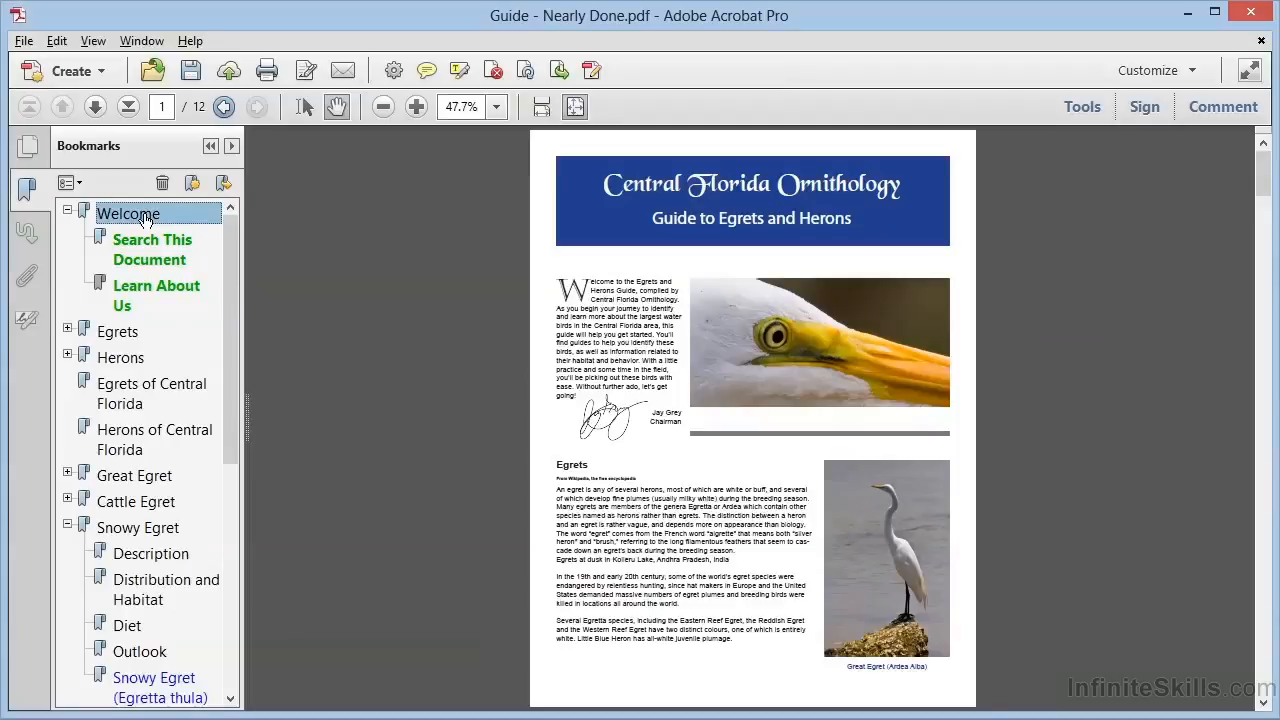
click(23, 41)
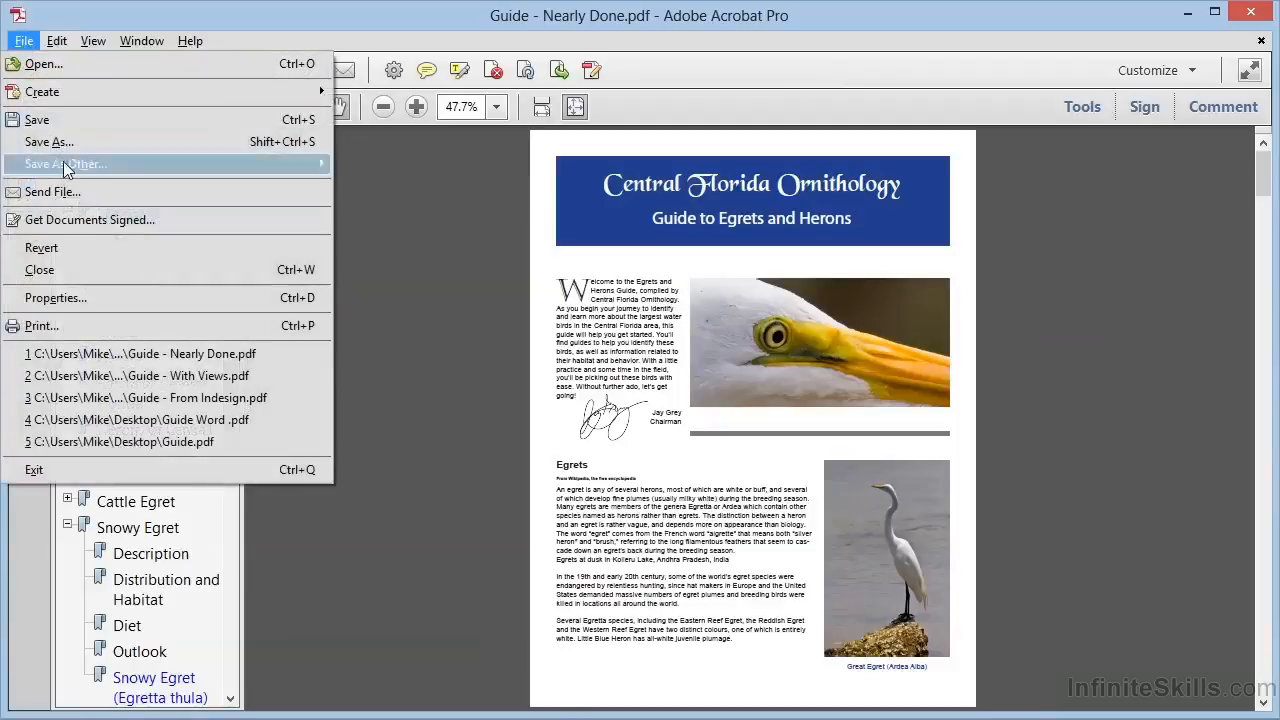
click(88, 295)
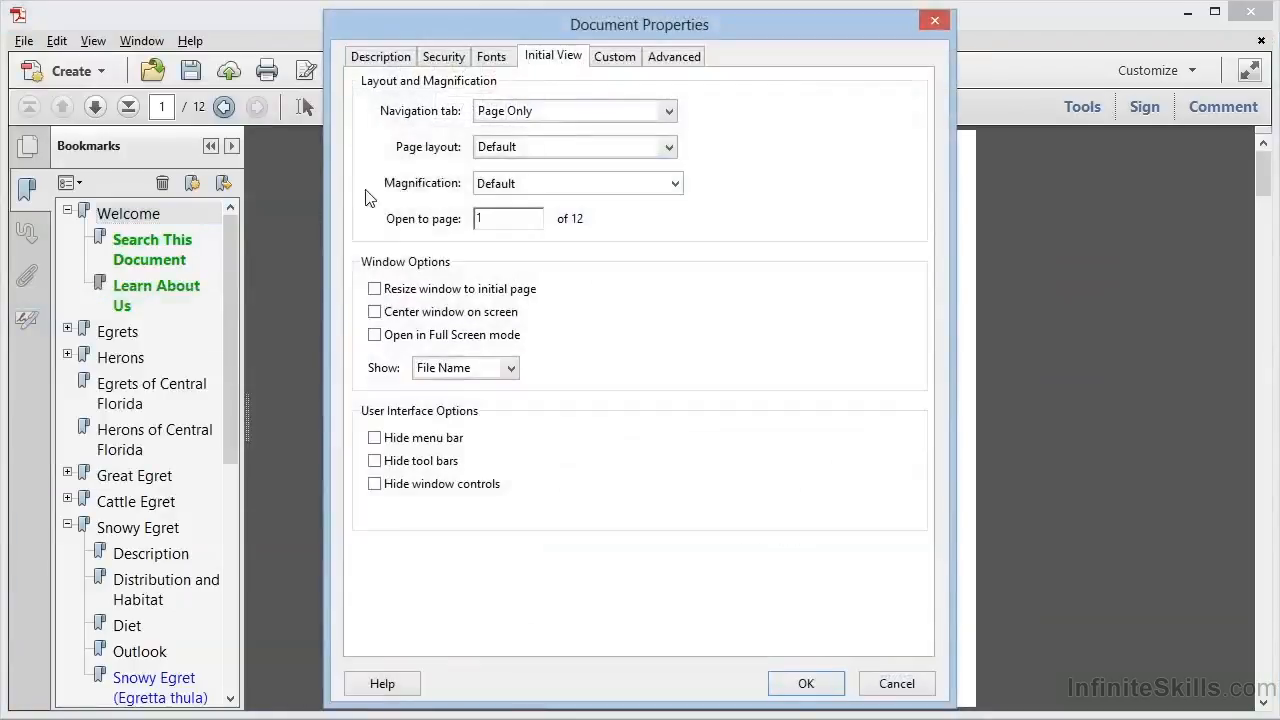
click(558, 118)
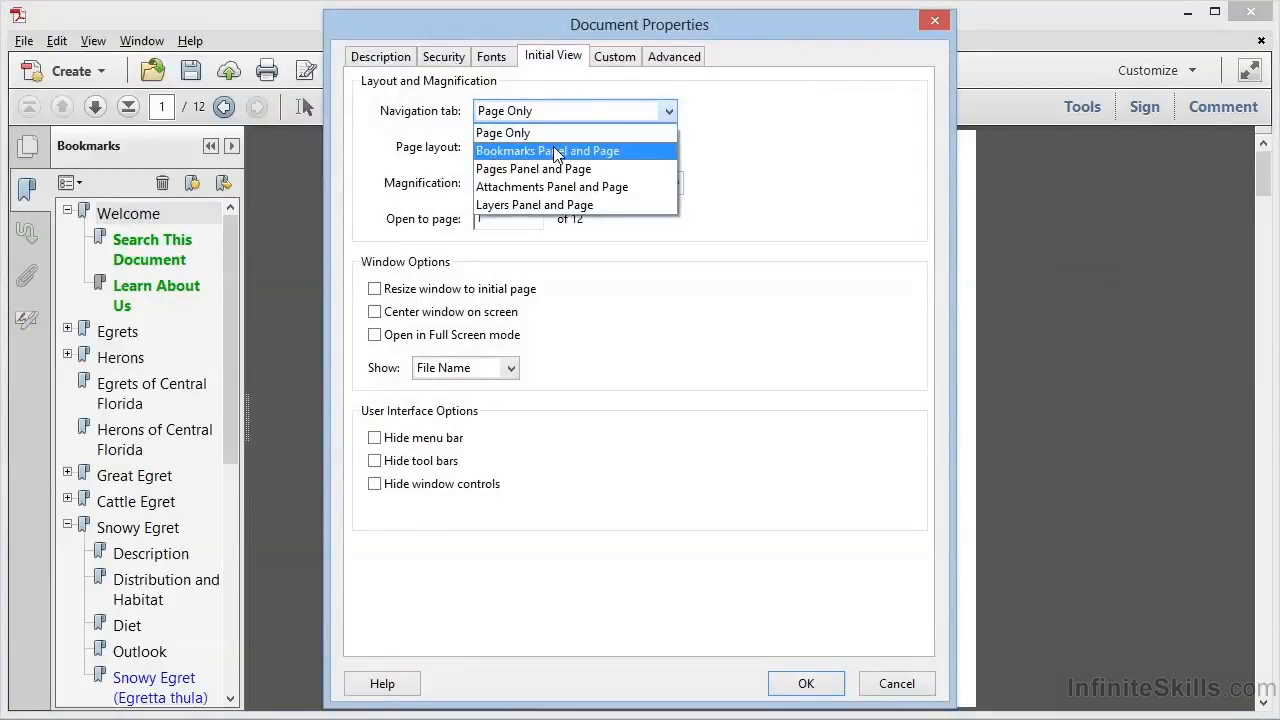
click(556, 152)
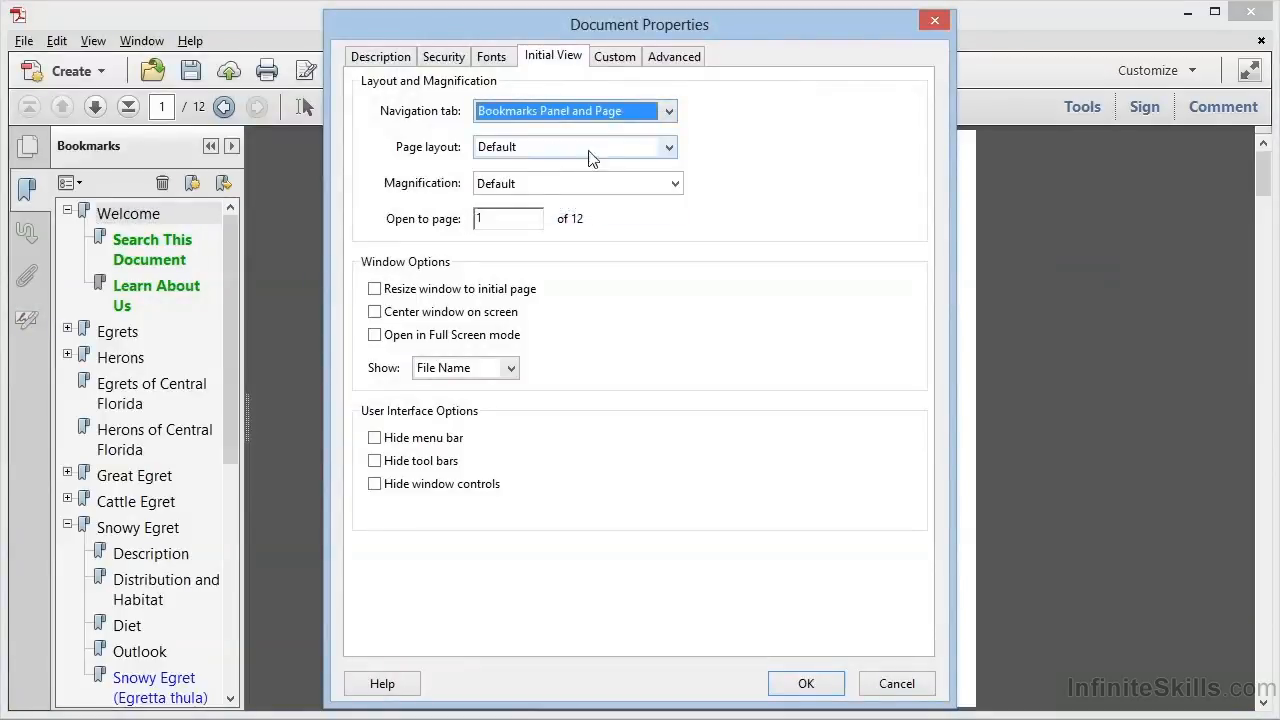
Step: Set the initial view's page layout to Single Page and its magnification to Fit Page, and apply the document properties
click(597, 148)
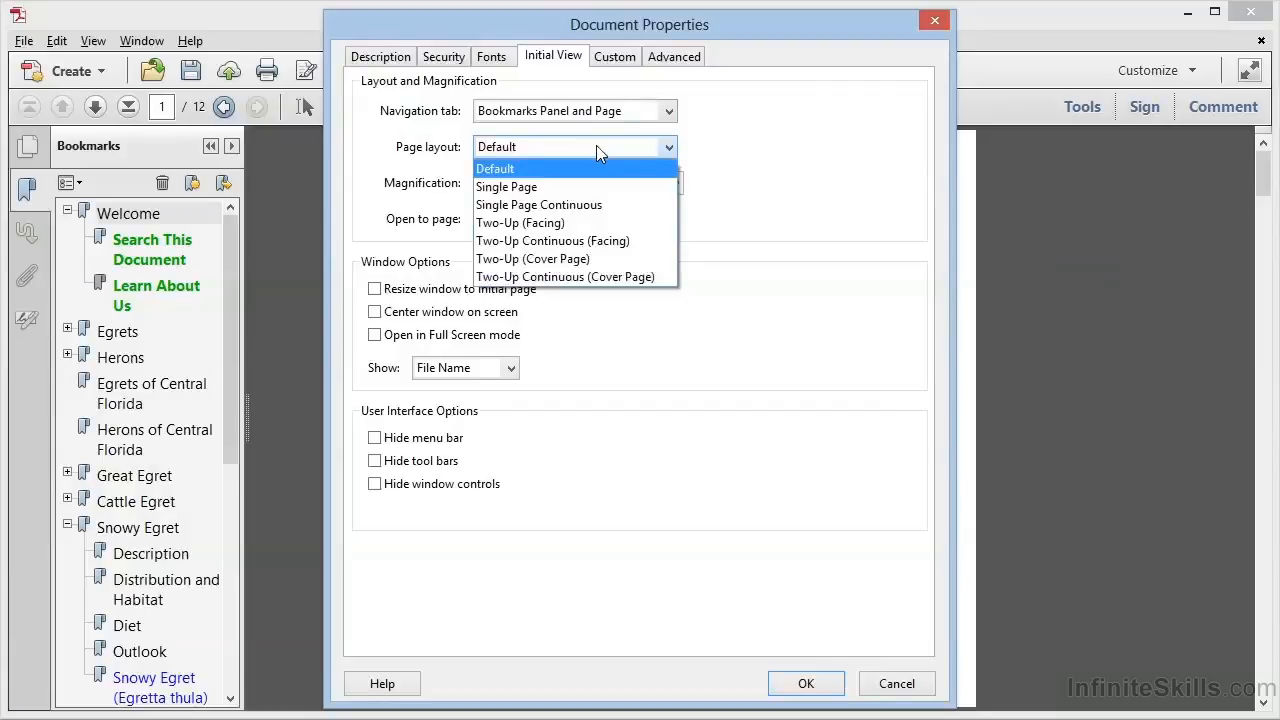
click(591, 187)
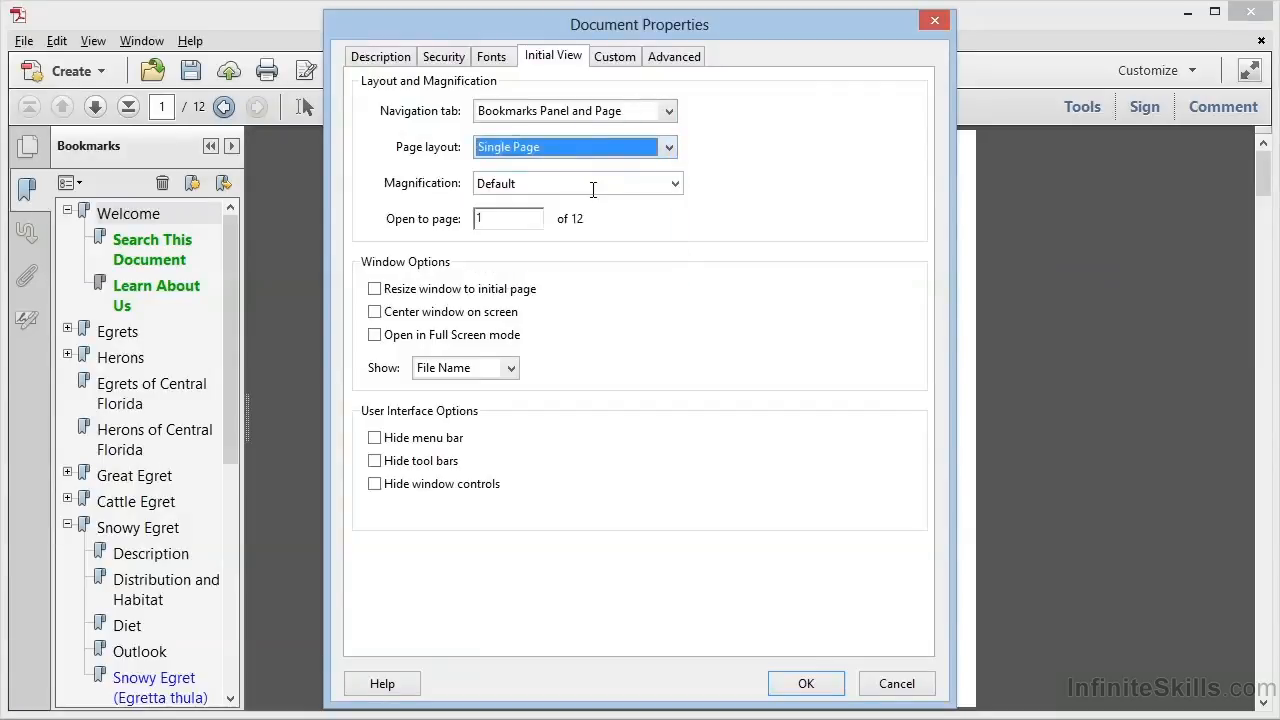
key(Tab)
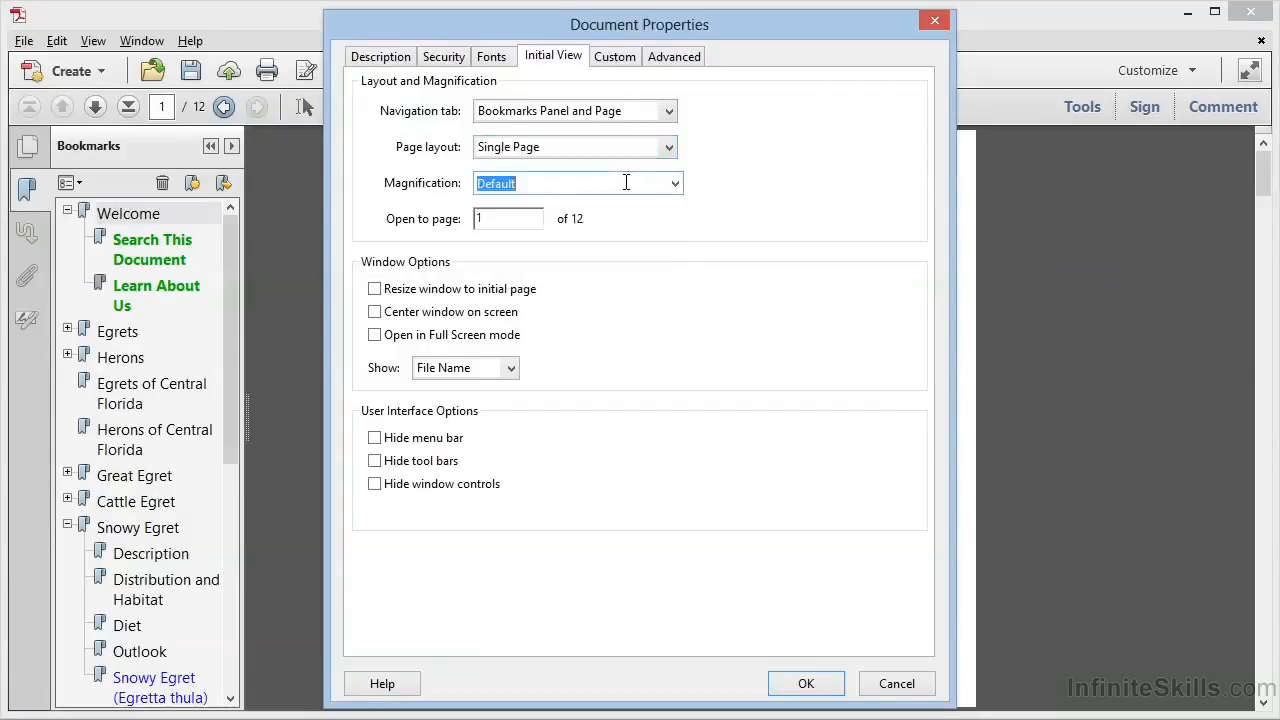
click(677, 188)
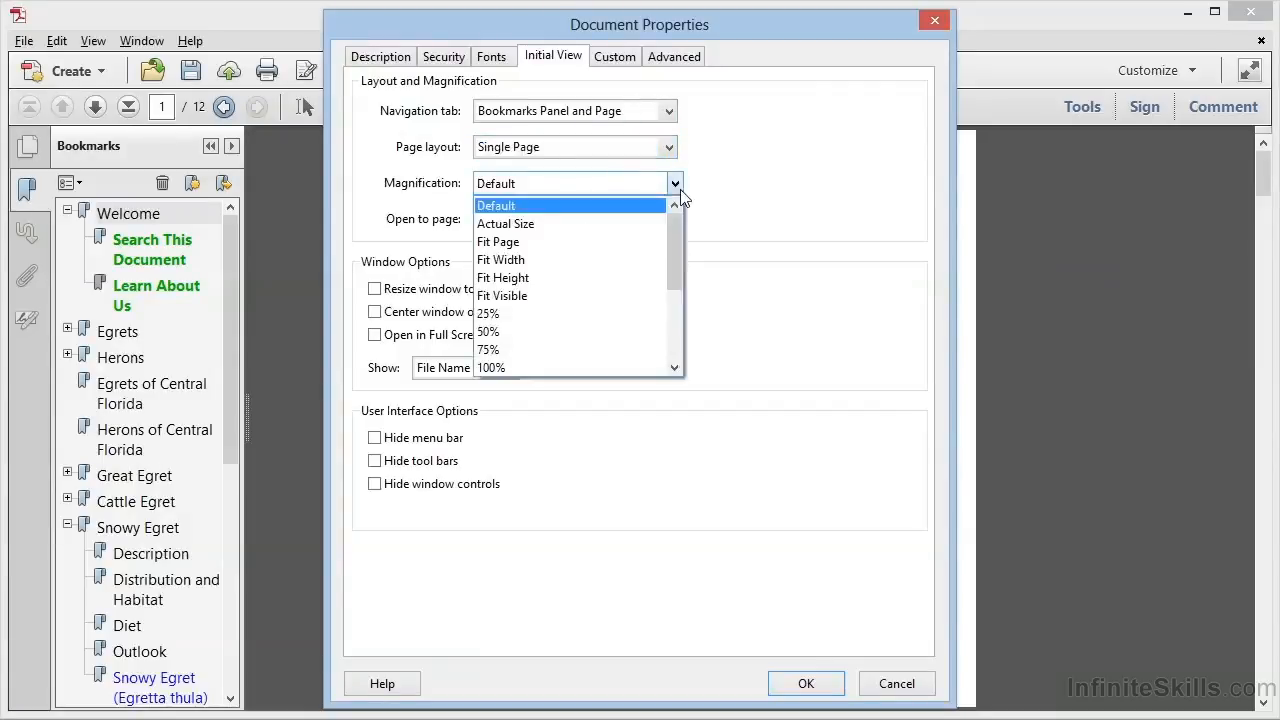
click(621, 243)
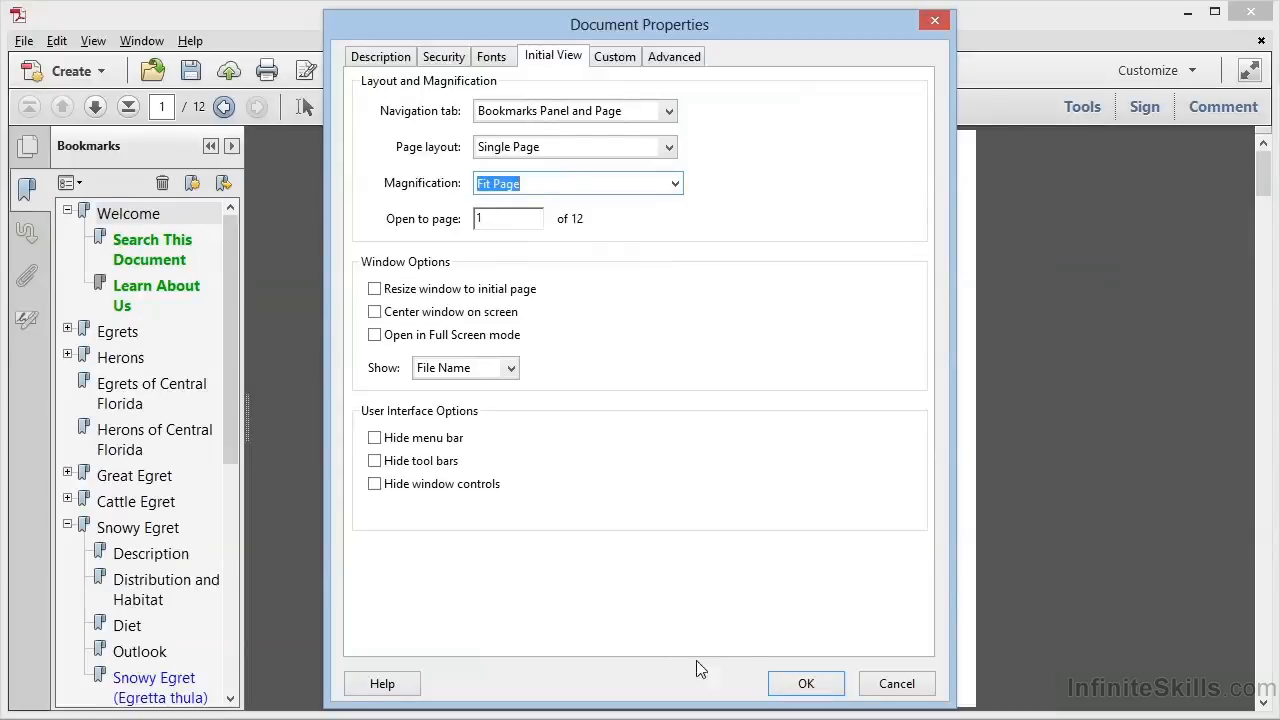
click(805, 684)
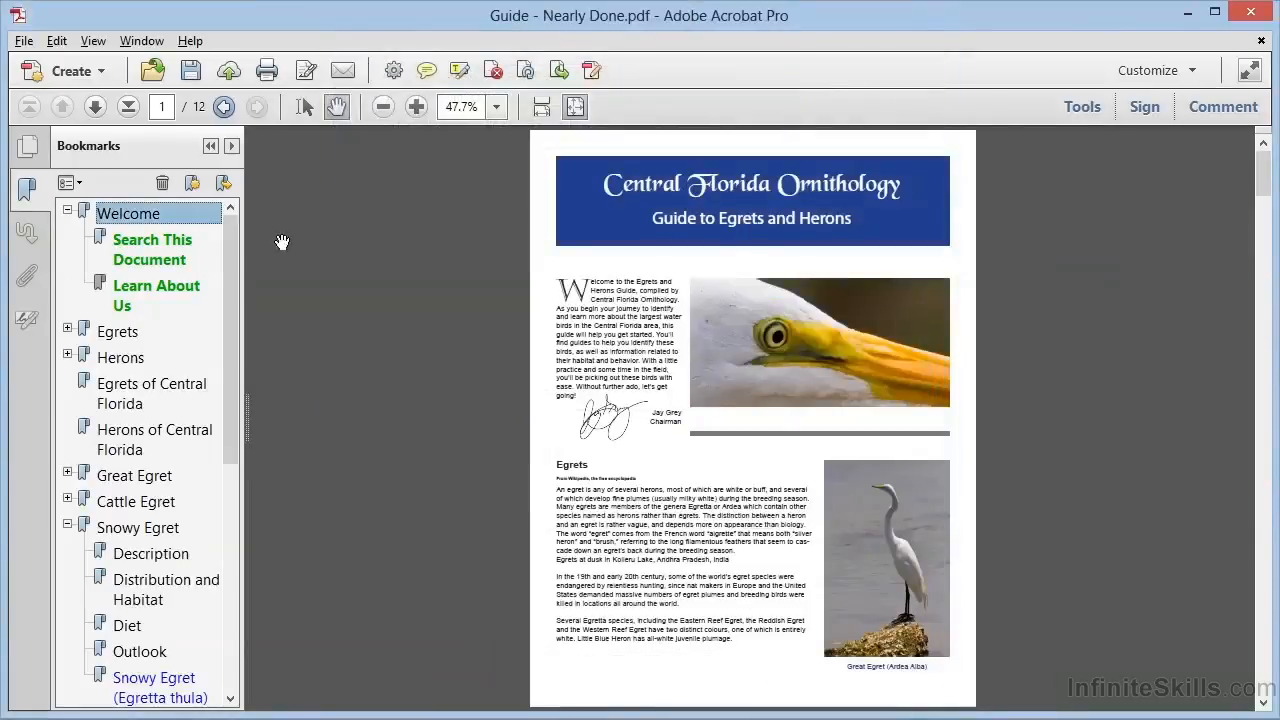
Step: Open the finished guide file, Guide - End.pdf
click(153, 71)
double_click(253, 166)
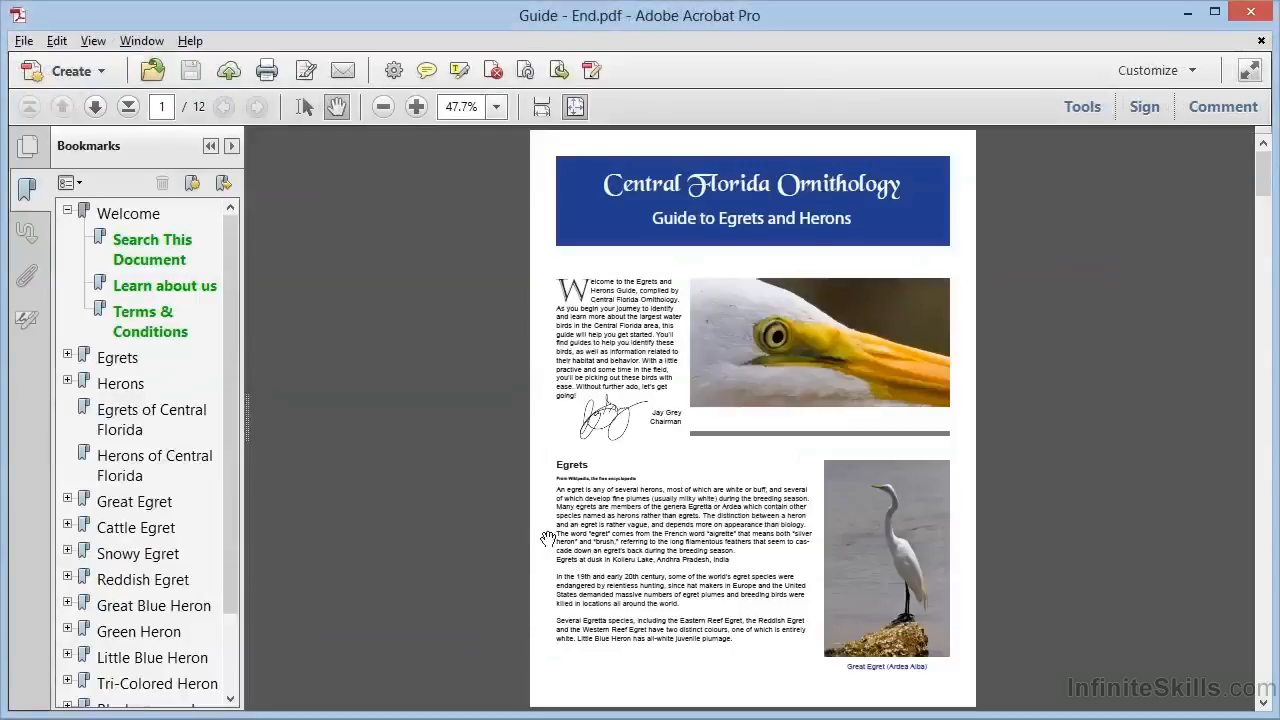